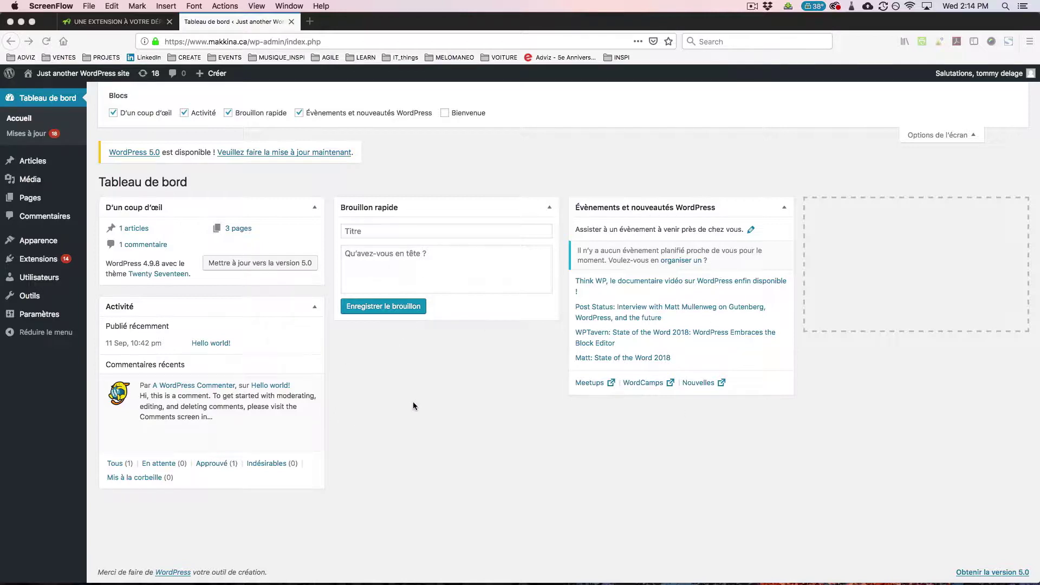
- Hide the D'un coup d'œil, Activité, Brouillon rapide and Évènements et nouveautés WordPress blocks from the dashboard
click(866, 134)
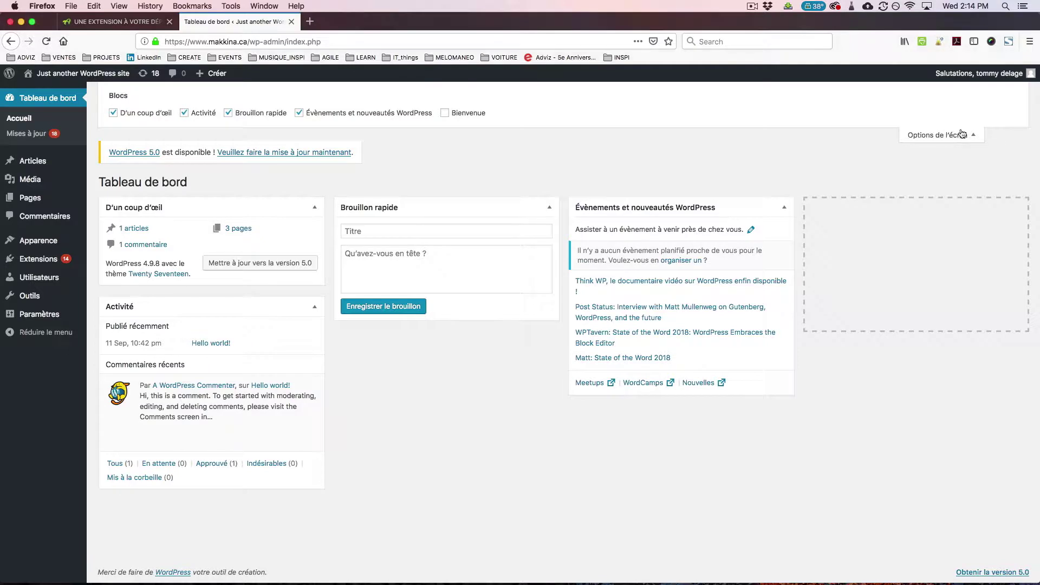
click(949, 135)
click(945, 90)
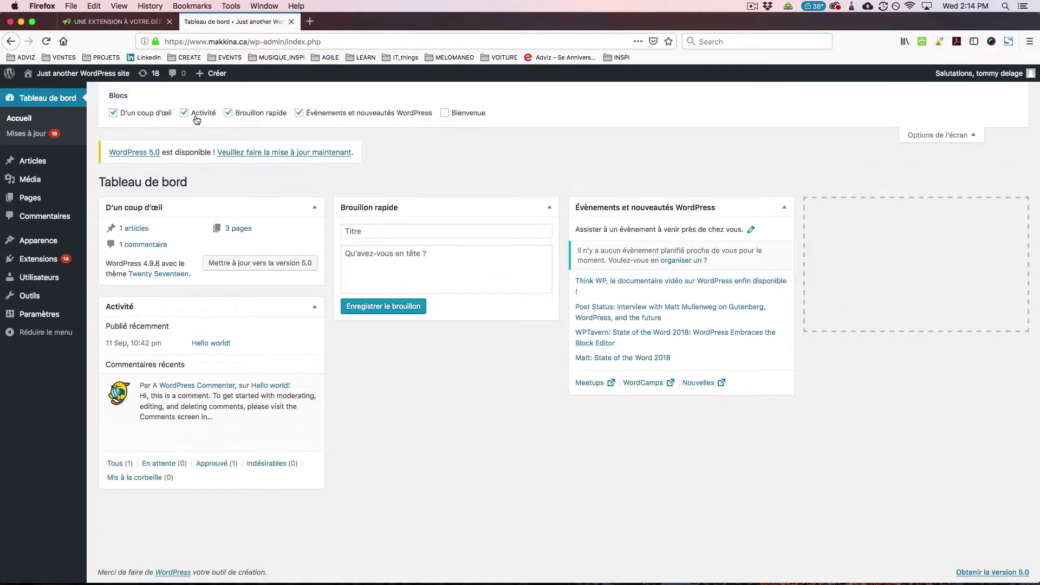
click(113, 113)
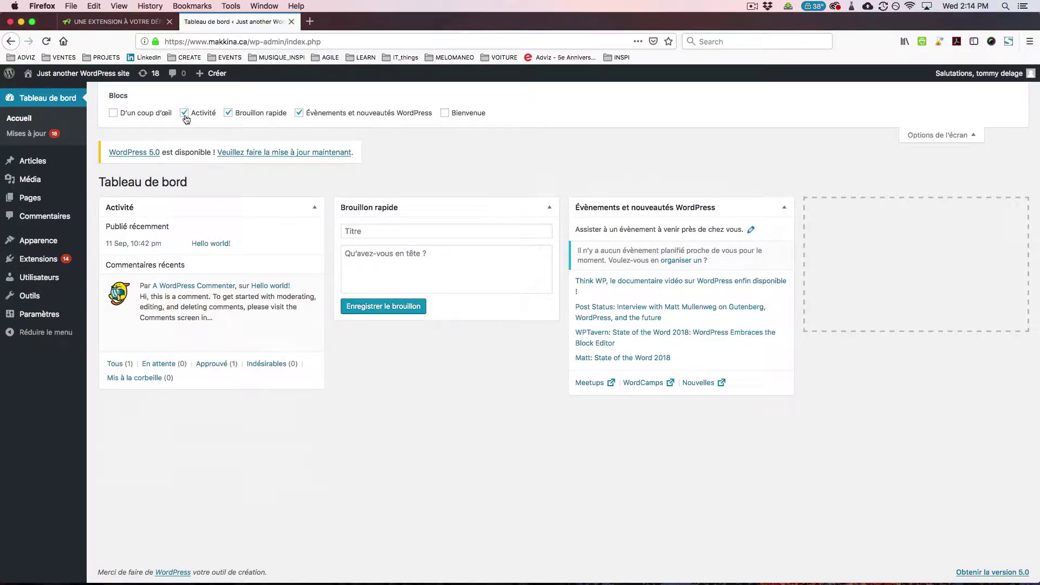
click(184, 114)
click(228, 114)
click(299, 113)
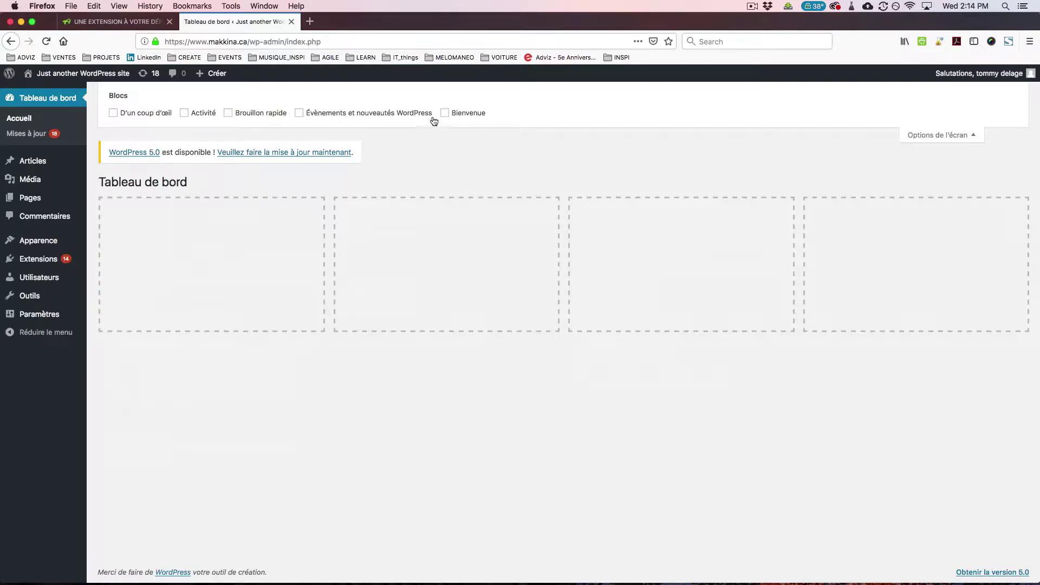
- Show the four hidden dashboard blocks again and move the D'un coup d'œil block to the third column
click(113, 112)
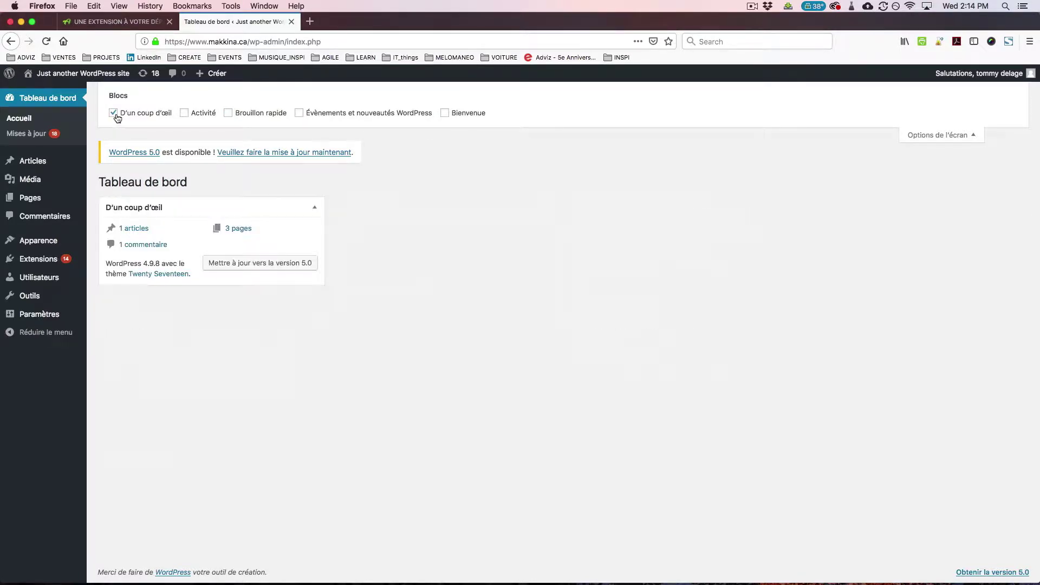
click(185, 113)
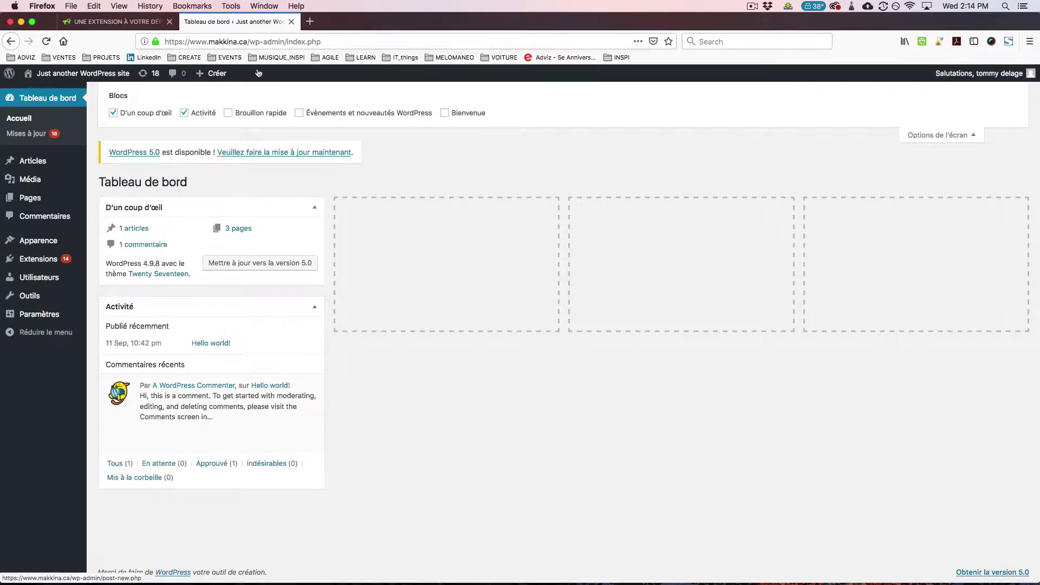
click(230, 114)
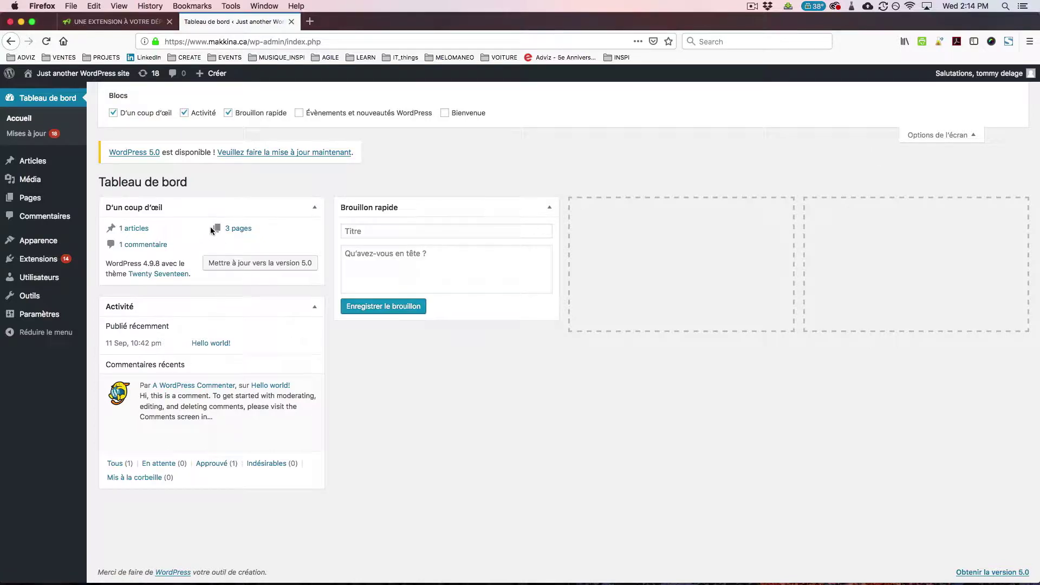
drag(212, 230, 704, 214)
click(299, 113)
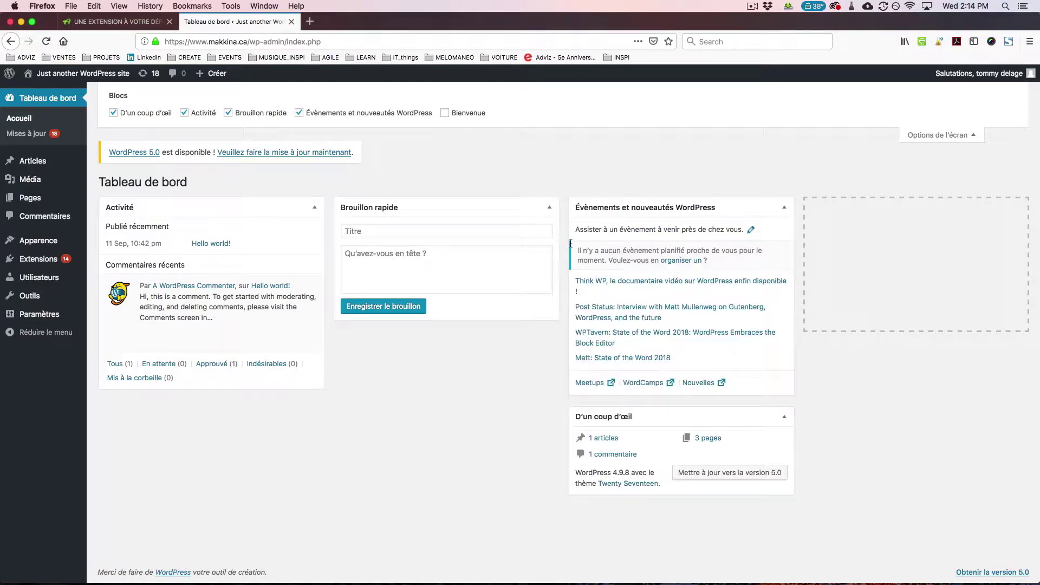
- Show and then hide the Bienvenue block, and move the D'un coup d'œil block to the empty fourth column
click(445, 114)
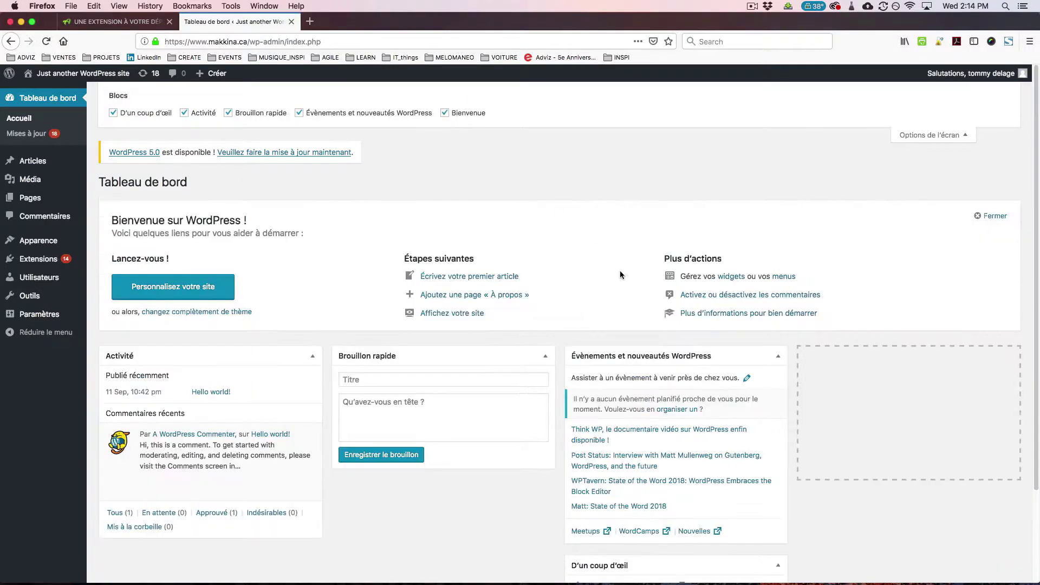
click(445, 114)
drag(633, 415, 882, 210)
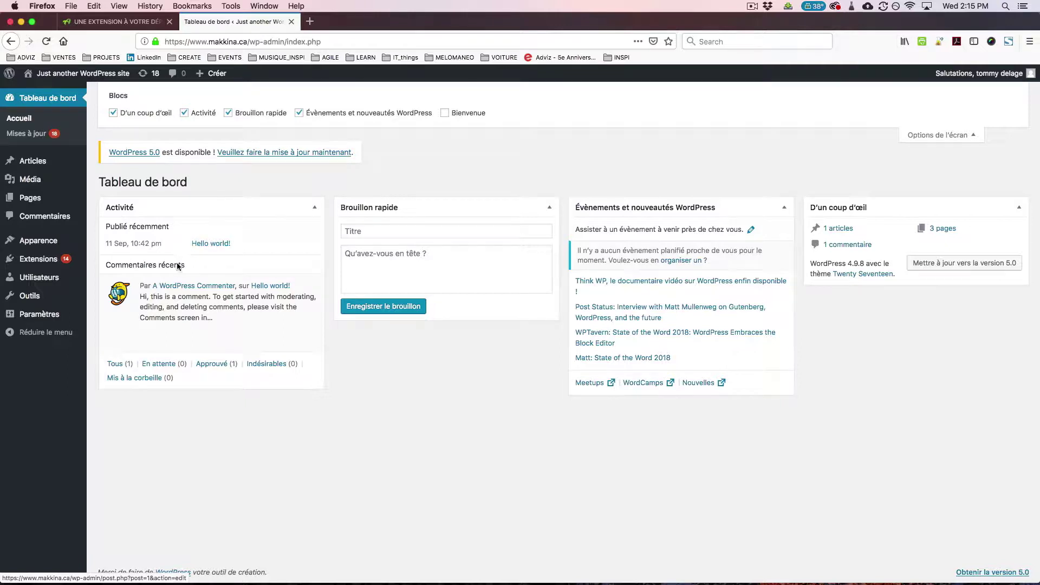
mouse_move(174, 293)
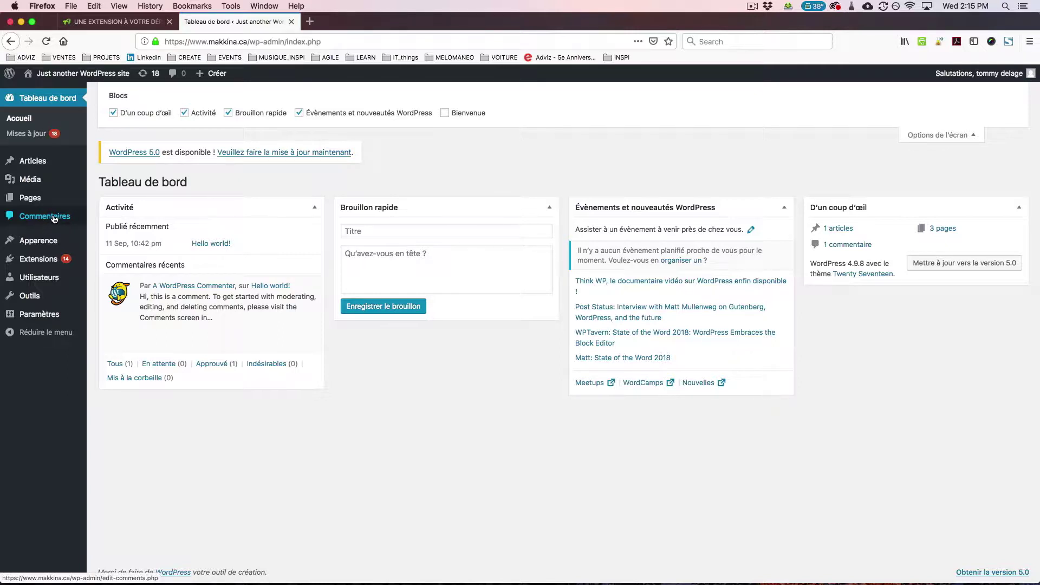
mouse_move(168, 338)
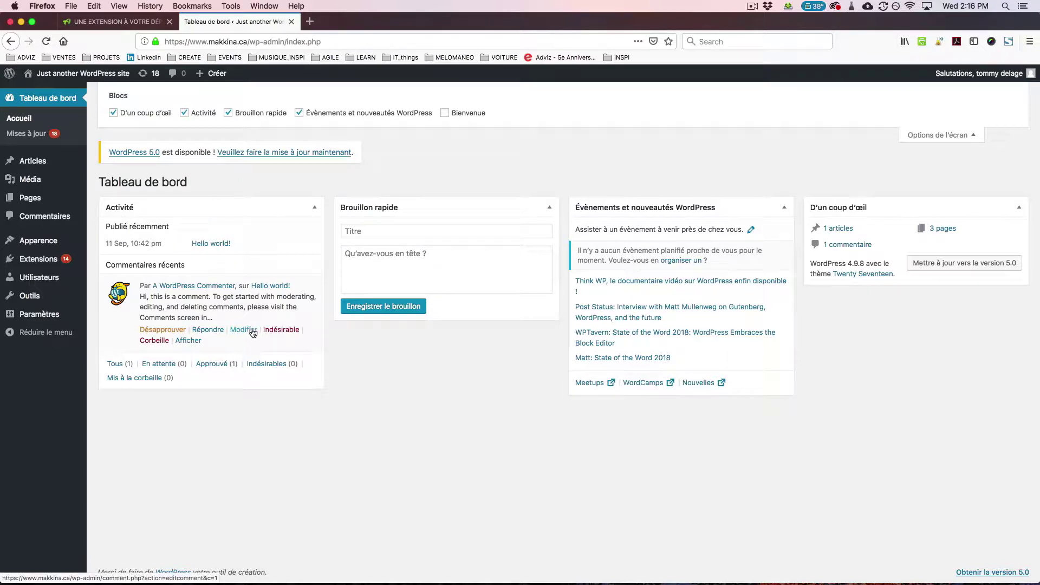
- Save a quick draft titled "Idée géniale de produit" with the content "lorem ipsum"
click(416, 231)
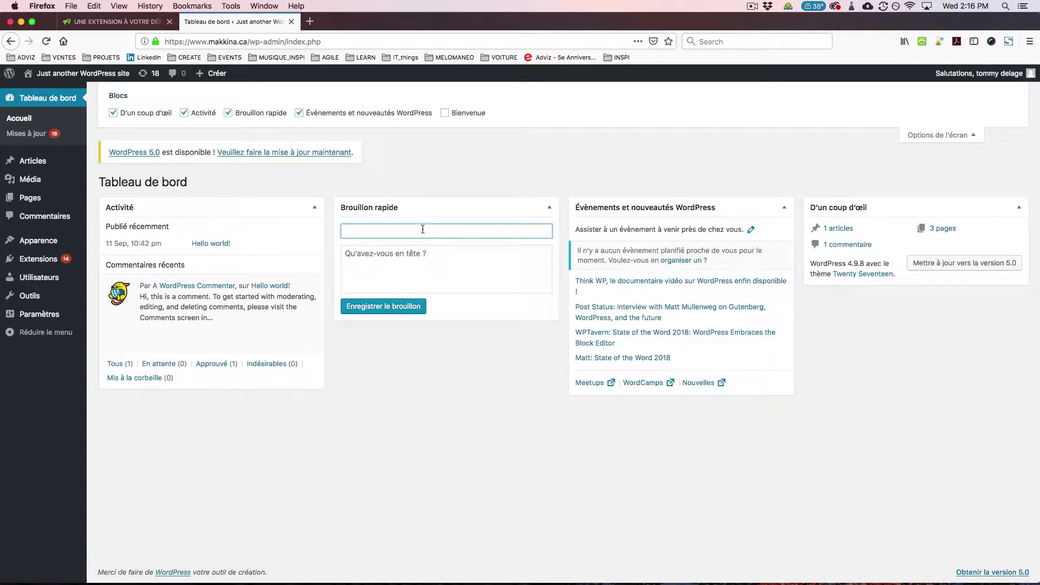
text(Idée   géniale)
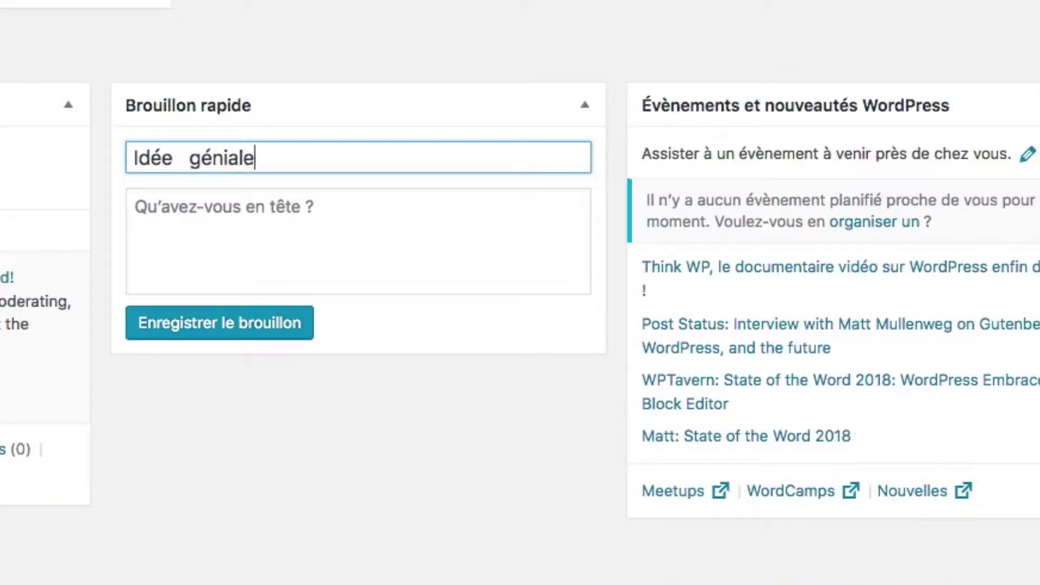
text( de produit)
key(Tab)
text(lorem ips)
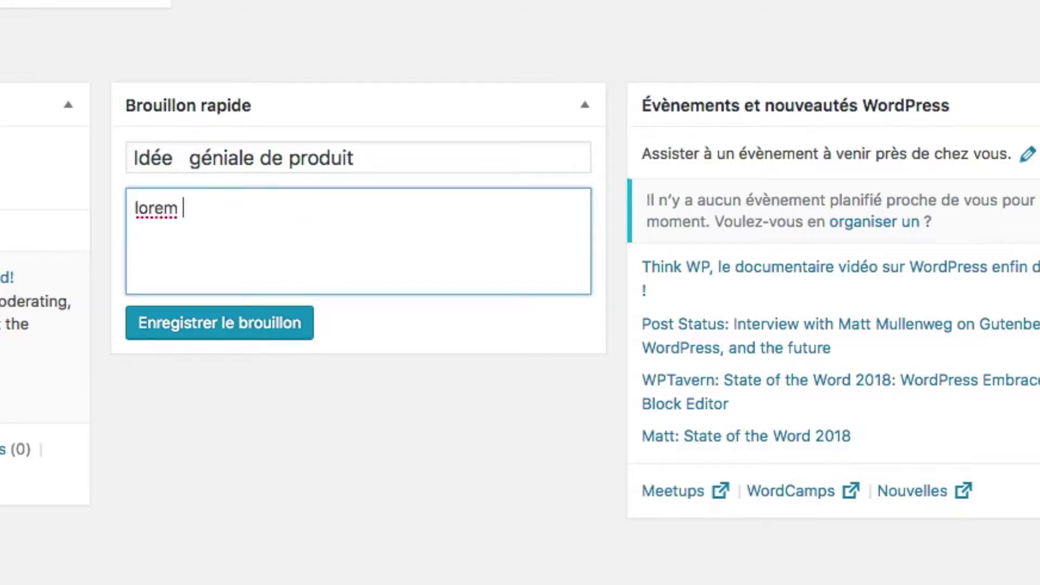
text(um)
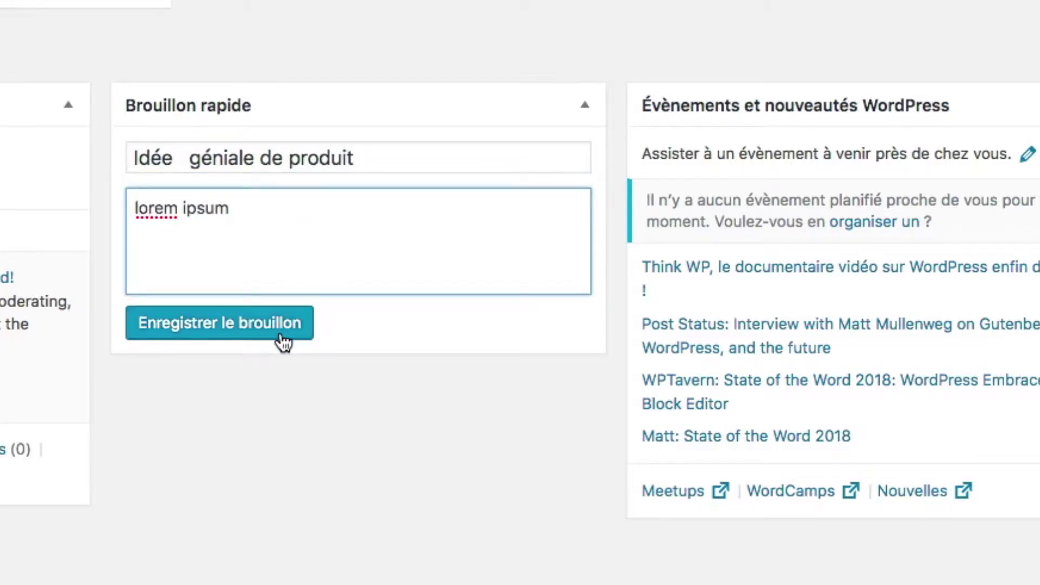
click(276, 331)
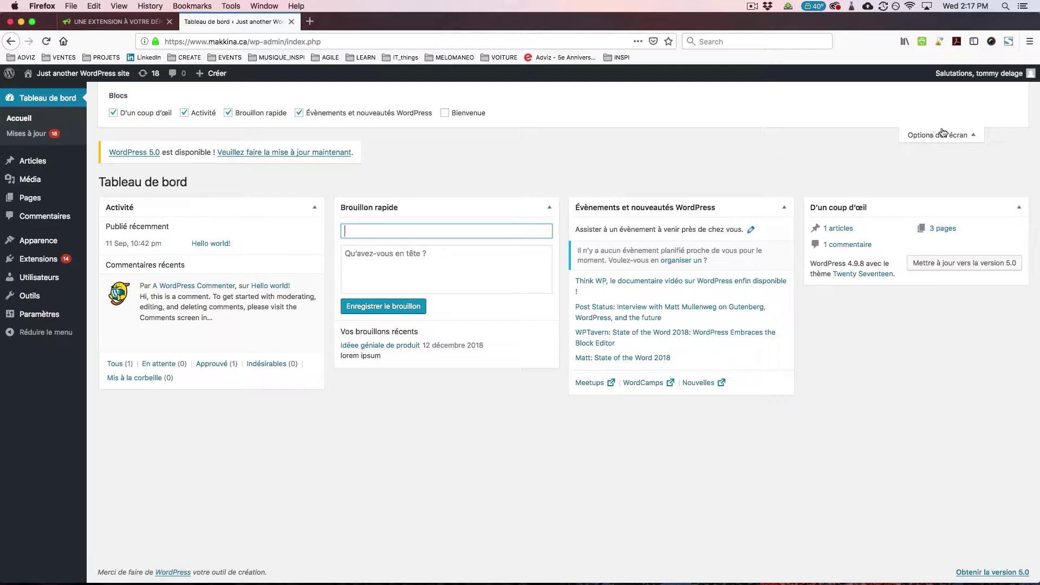
- Close the screen options and consult the dashboard help topics Navigation, Arrangement and Vue d'ensemble, closing the help at the end
click(970, 134)
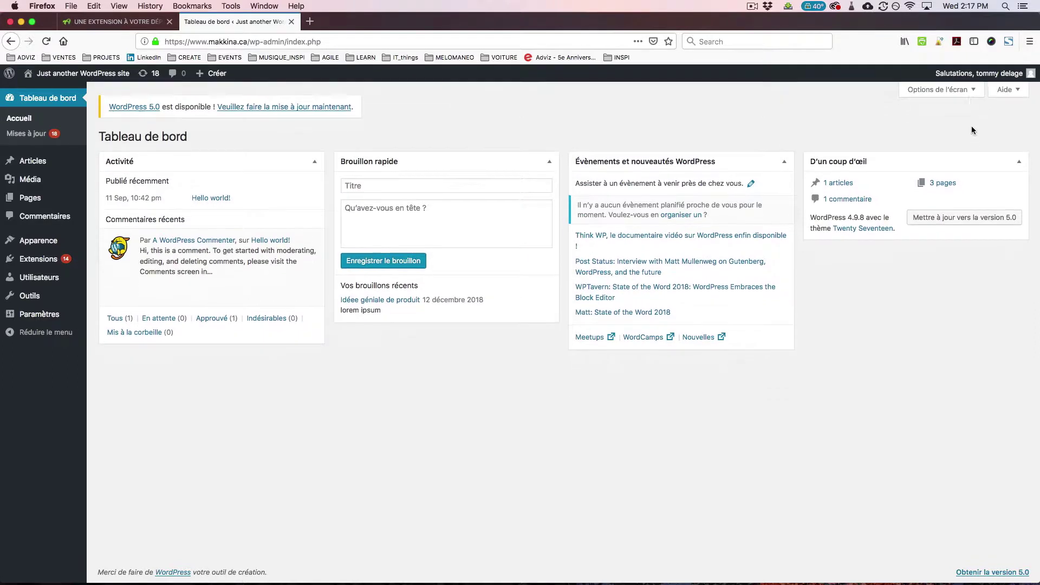
click(1015, 93)
click(132, 113)
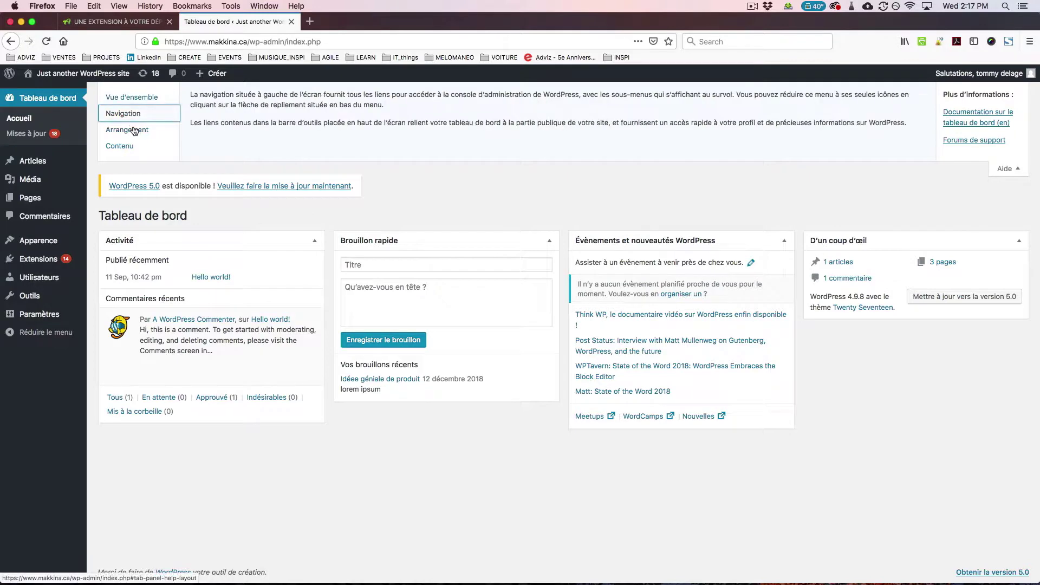
click(134, 129)
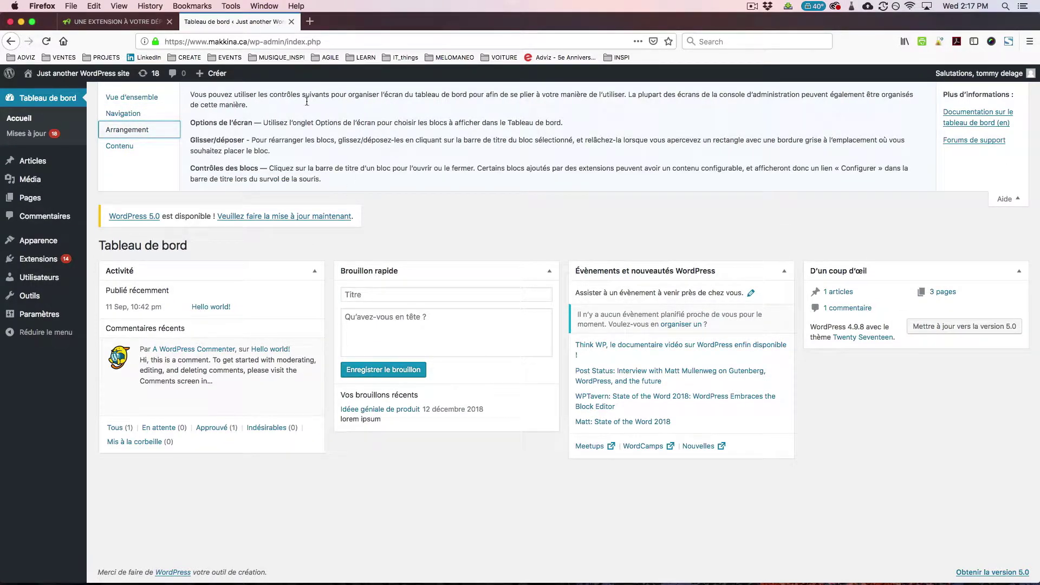
click(158, 98)
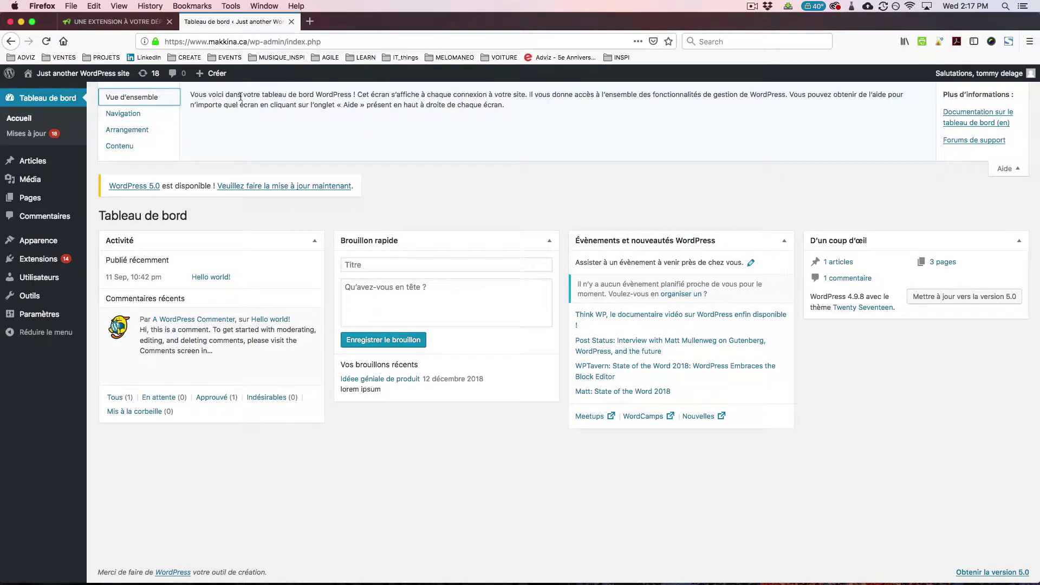
drag(212, 95, 662, 118)
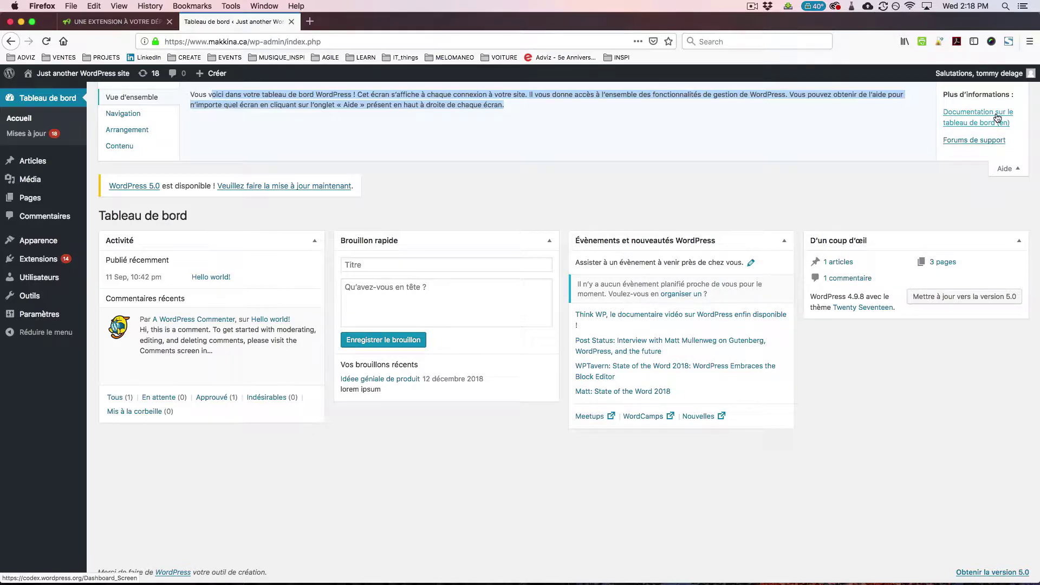
click(996, 168)
click(1010, 91)
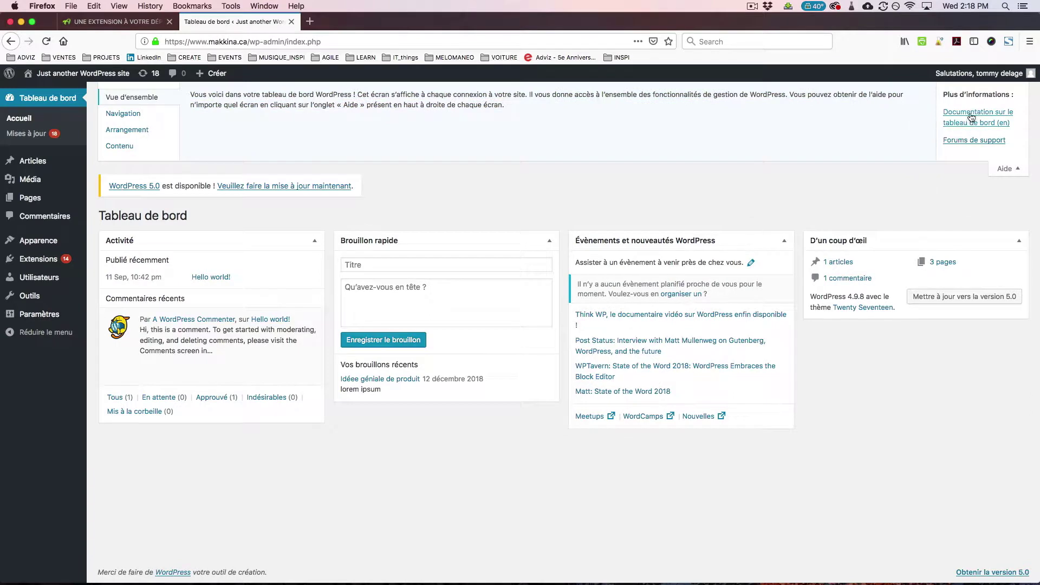
click(1020, 169)
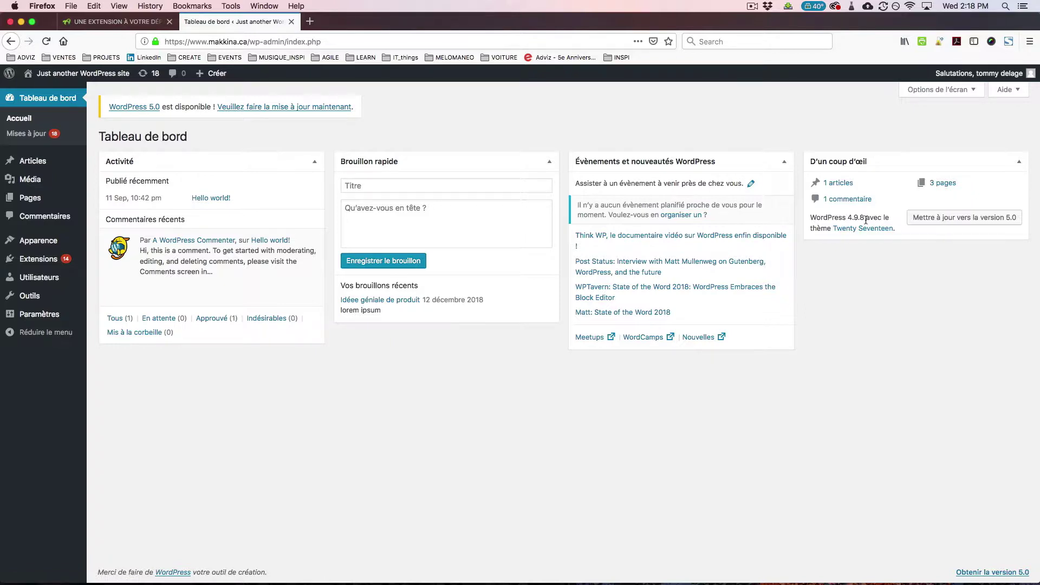
- Open the WordPress updates page from the D'un coup d'œil block and review the pending extension, theme and translation updates
click(979, 223)
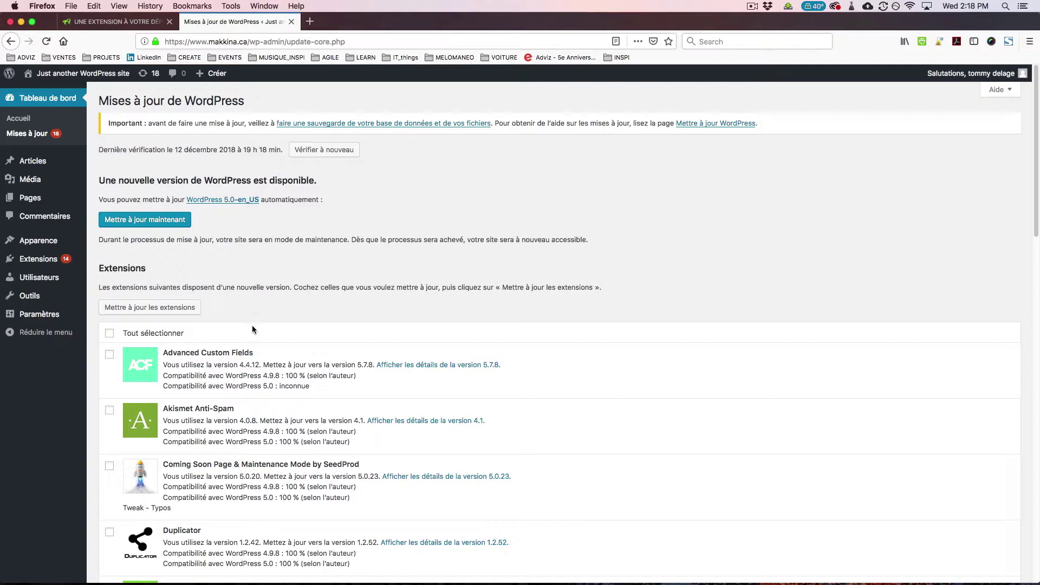
scroll(249, 320, down, 10)
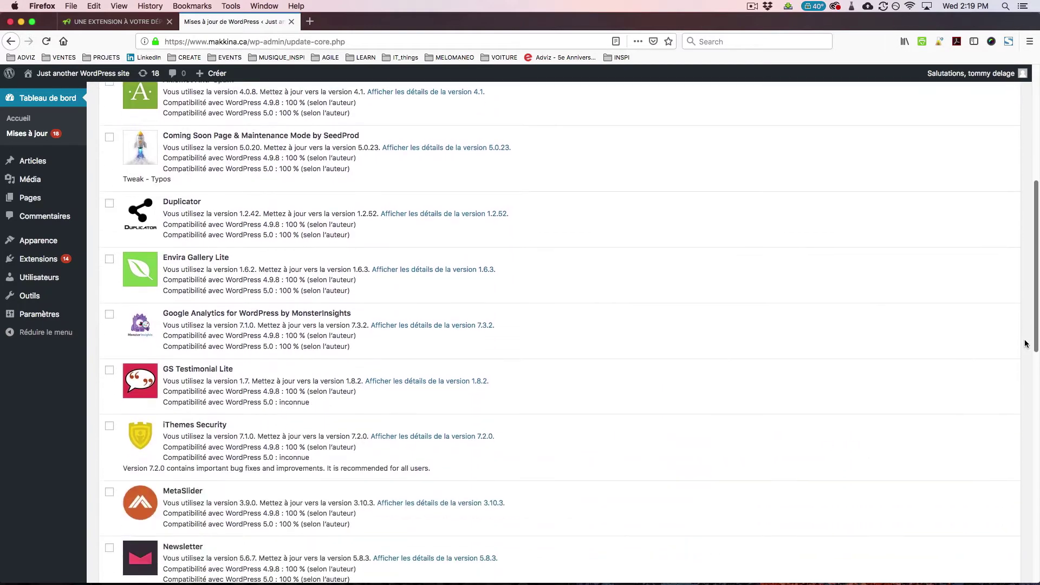
scroll(1001, 438, down, 4)
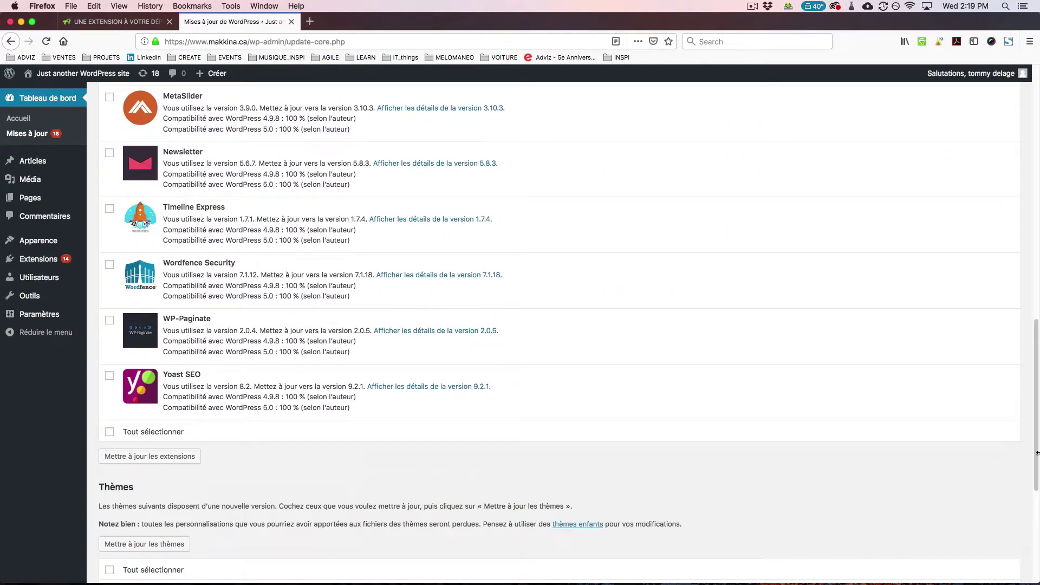
scroll(1036, 457, down, 5)
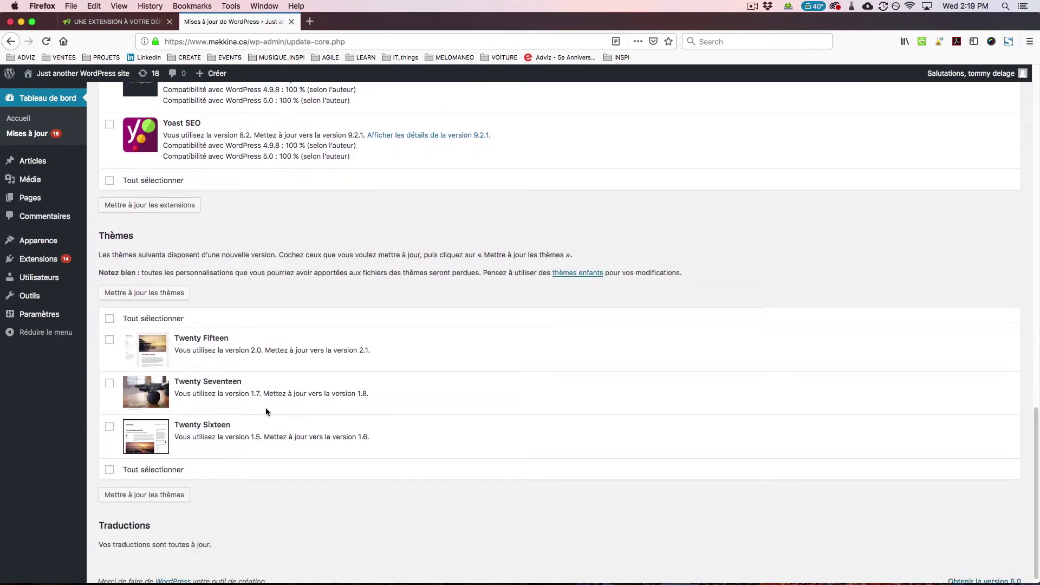
scroll(936, 408, down, 1)
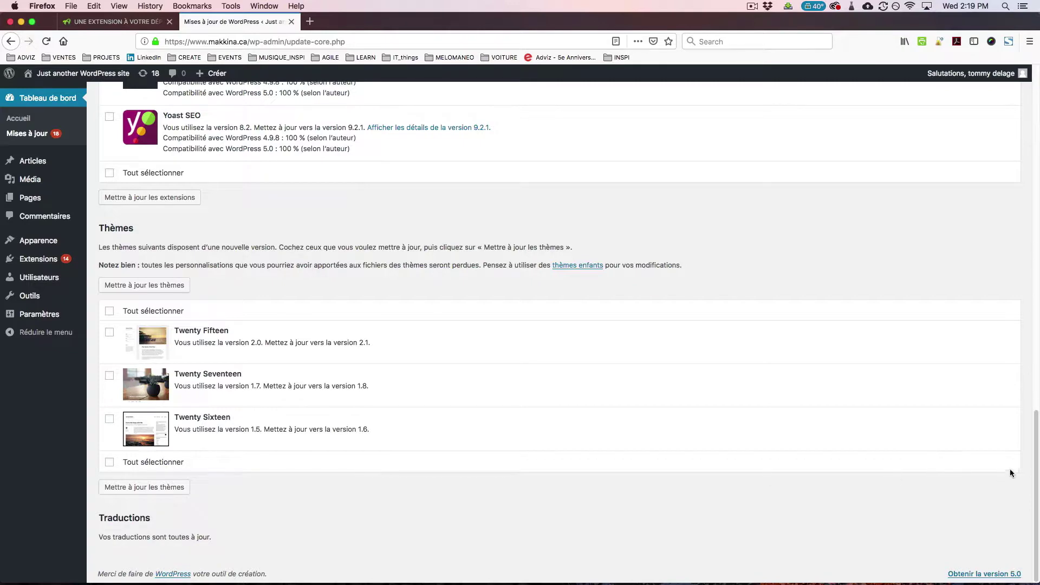
drag(1035, 477, 933, 5)
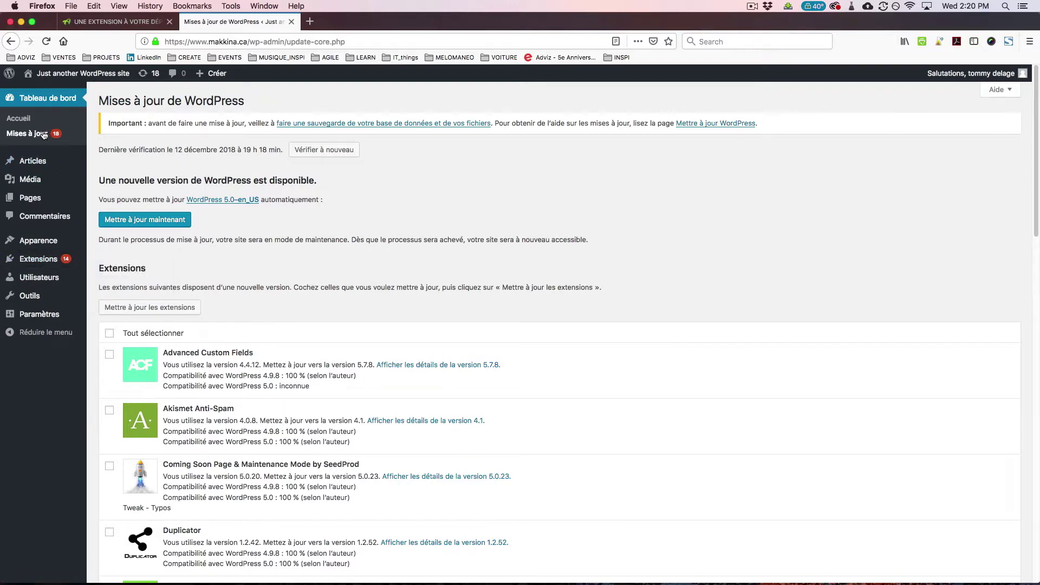
- Activate all installed extensions with a single bulk action
mouse_move(50, 265)
click(41, 259)
click(111, 193)
click(171, 174)
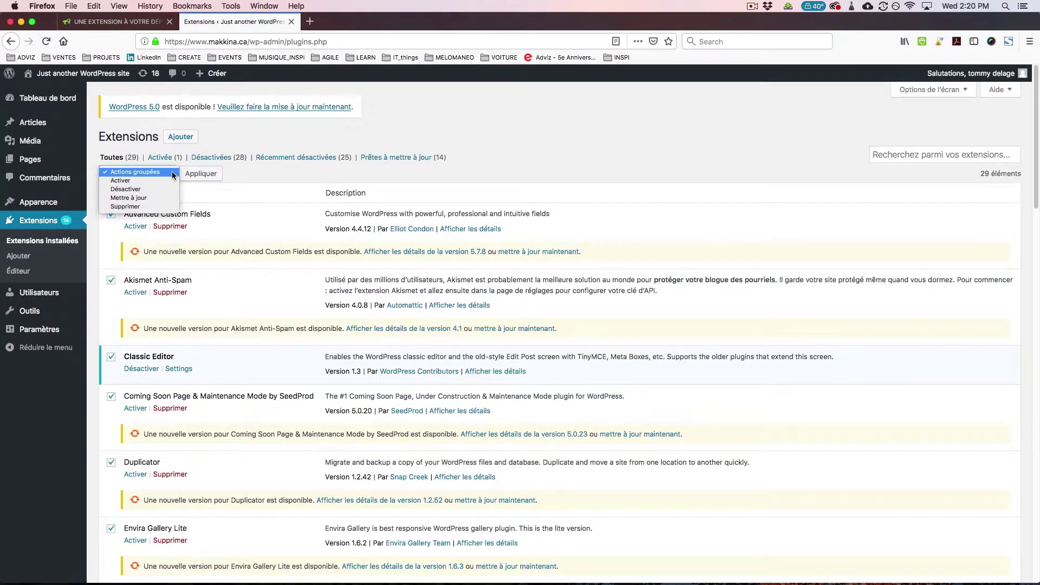
click(167, 180)
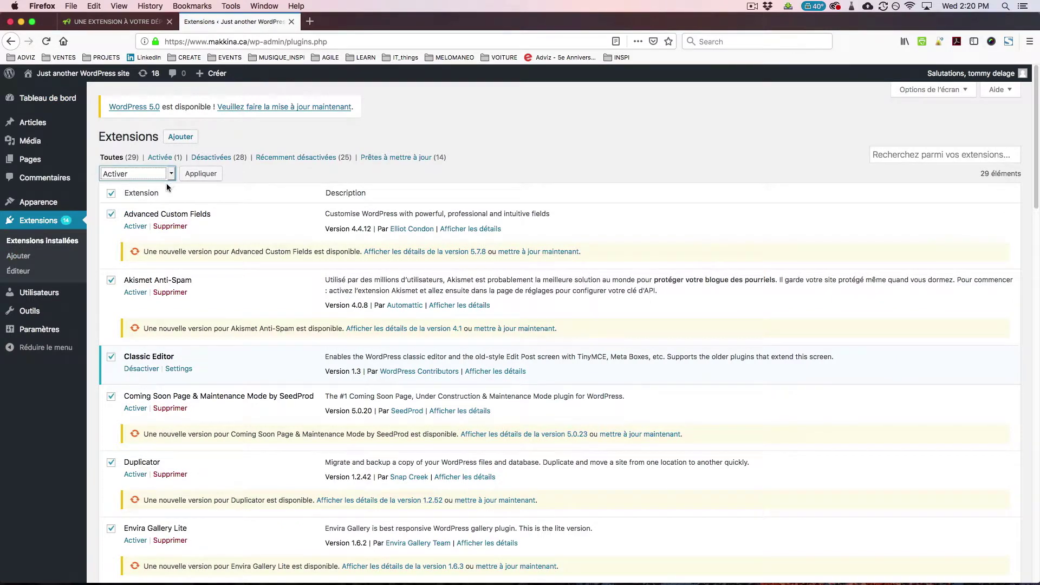
click(204, 175)
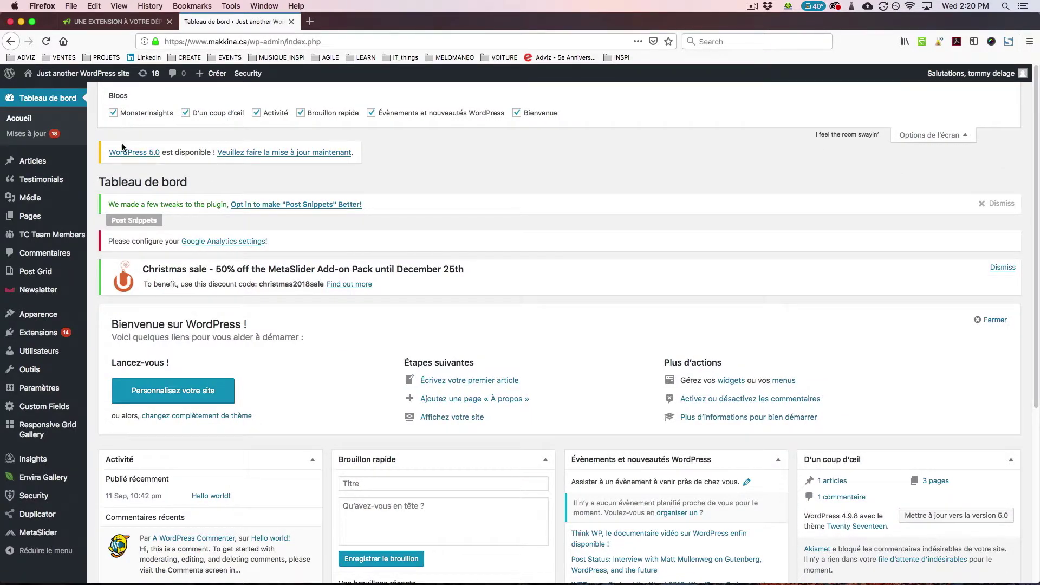
- Dismiss the Bienvenue panel and the Post Snippets notice on the dashboard
mouse_move(38, 170)
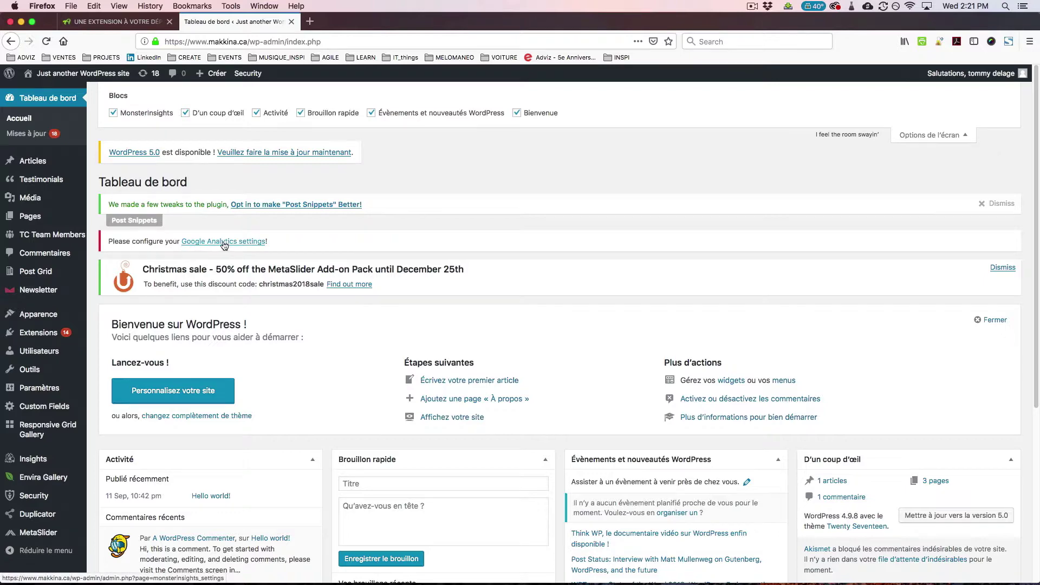
click(991, 320)
click(985, 205)
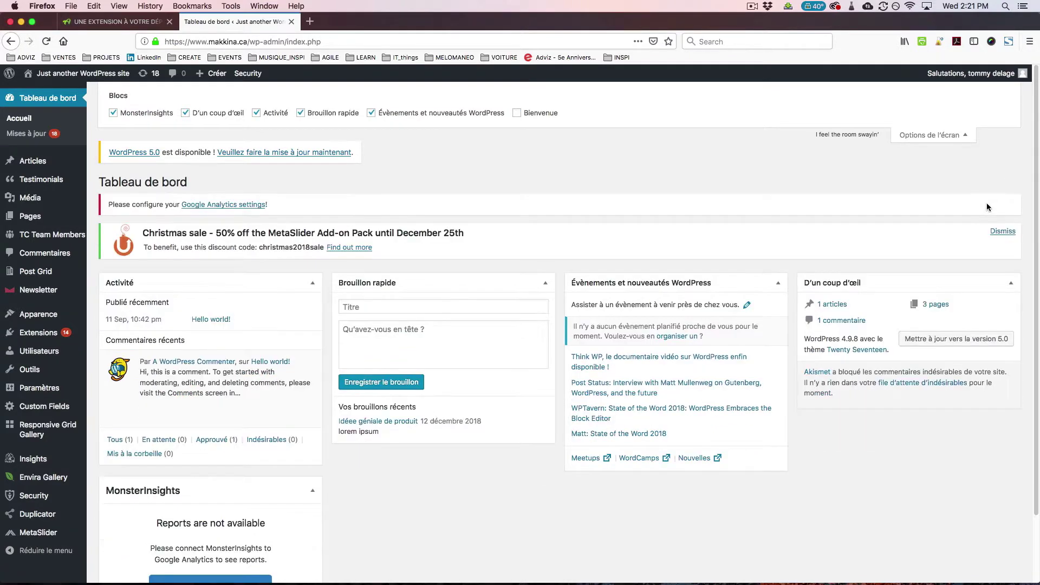
- Dismiss the MetaSlider Christmas sale notice on the dashboard
click(1002, 232)
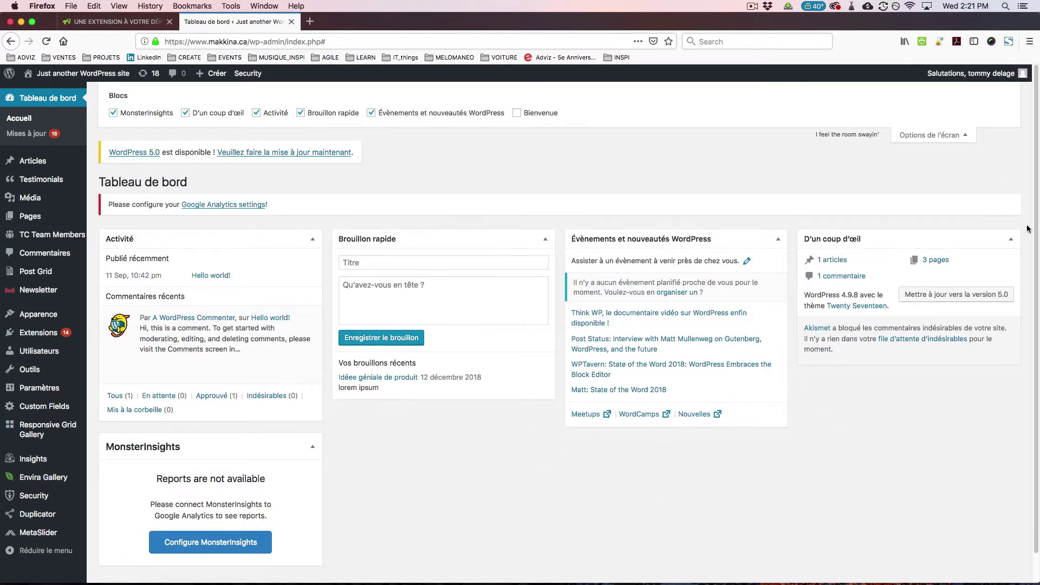
- View the MonsterInsights settings page from its dashboard block and return to the dashboard
scroll(208, 450, down, 2)
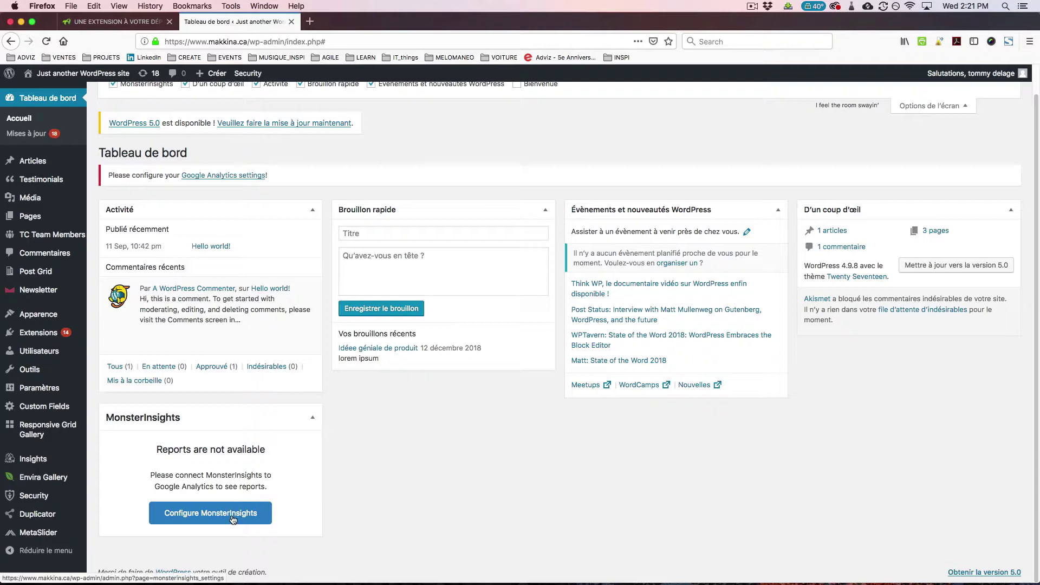
drag(181, 486, 265, 488)
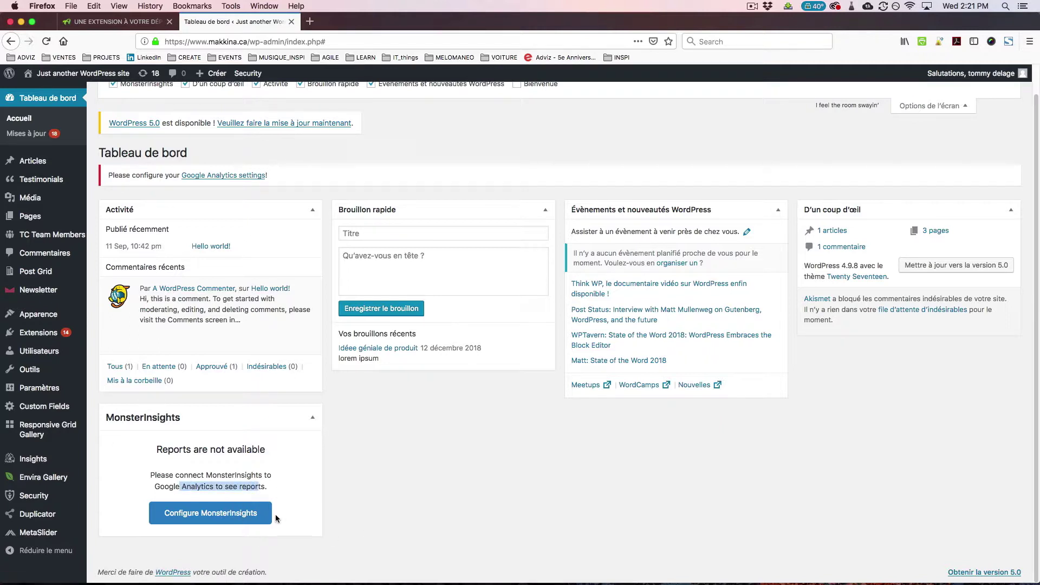
click(245, 504)
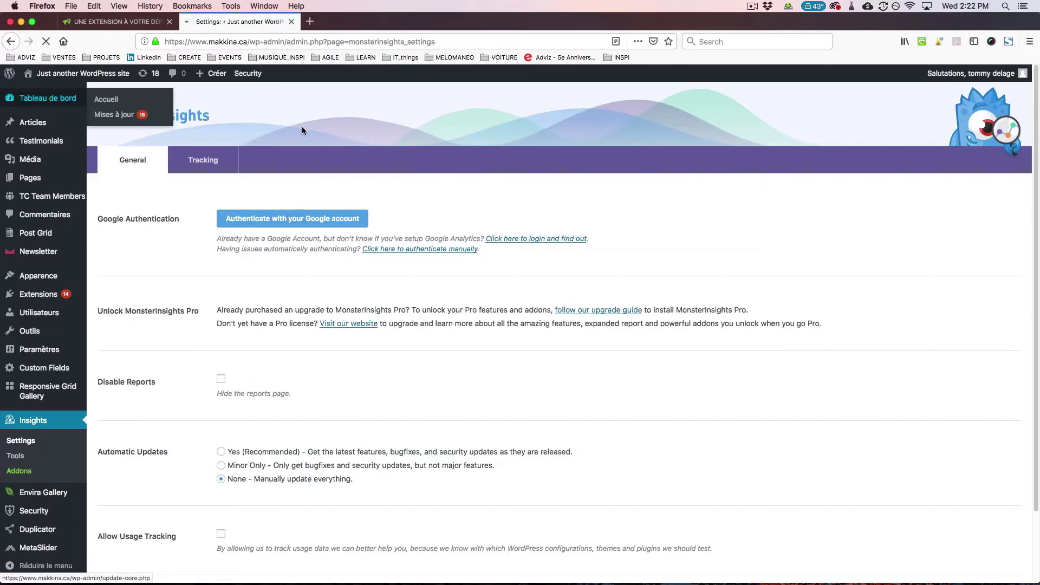
click(51, 100)
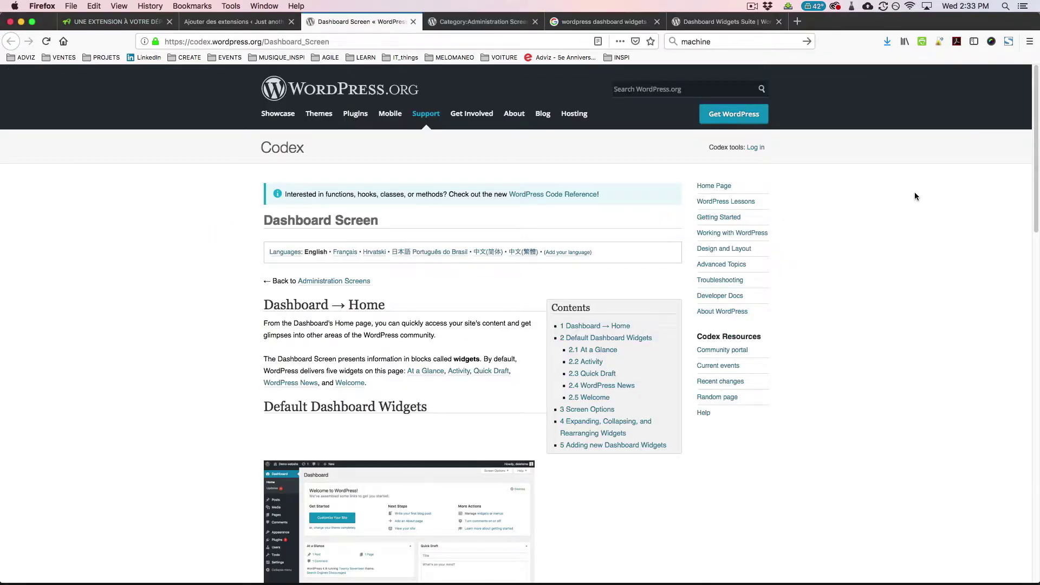
- Read through the WordPress Codex page Dashboard Screen, from the default widgets to adding new dashboard widgets
scroll(1029, 141, down, 4)
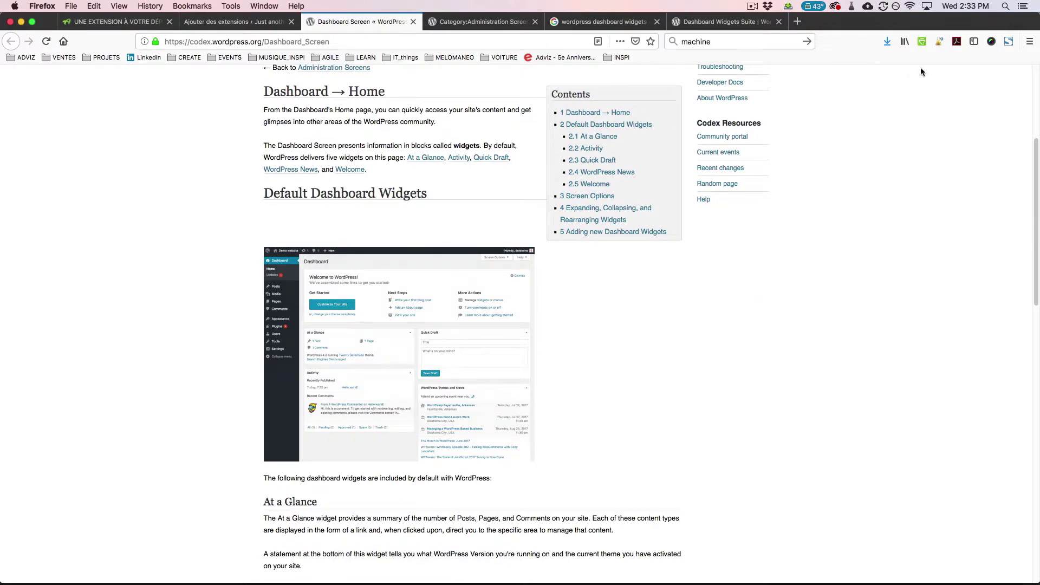
drag(1034, 182, 1034, 461)
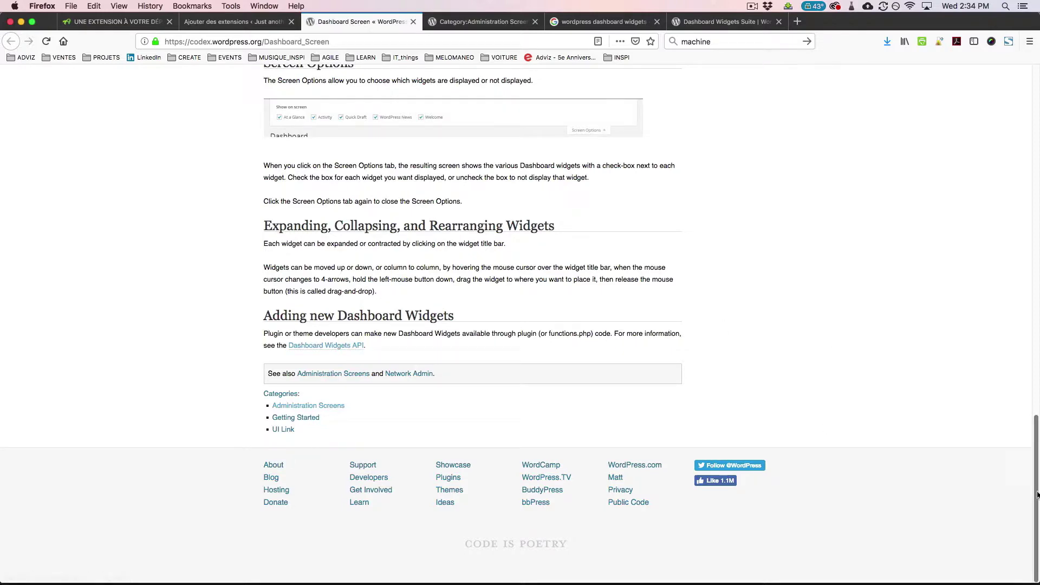
drag(1036, 481, 1034, 130)
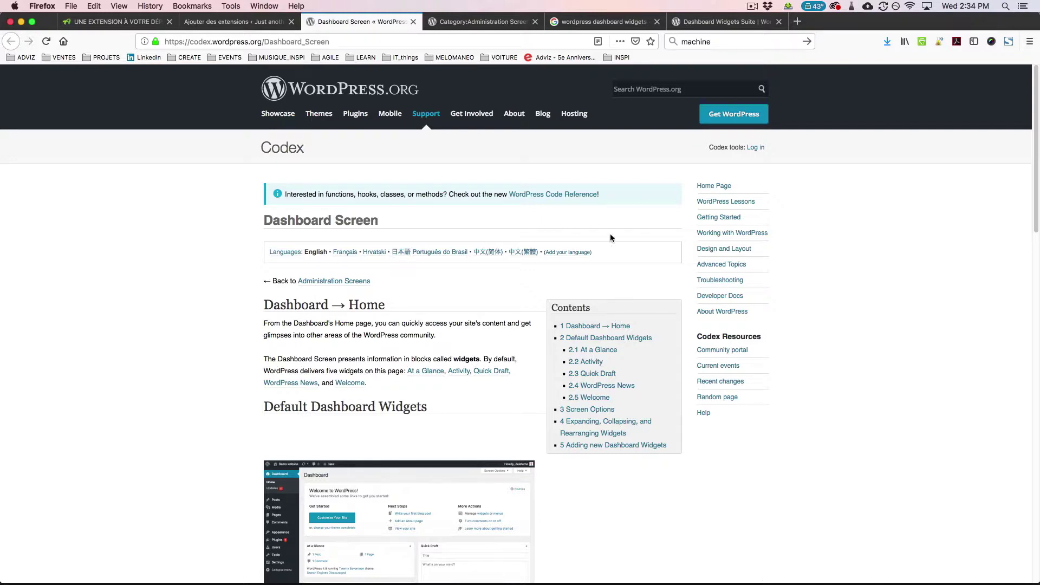
- Close the Google results for wordpress dashboard widgets and review the description of the Dashboard Widgets Suite plugin on WordPress.org
click(609, 23)
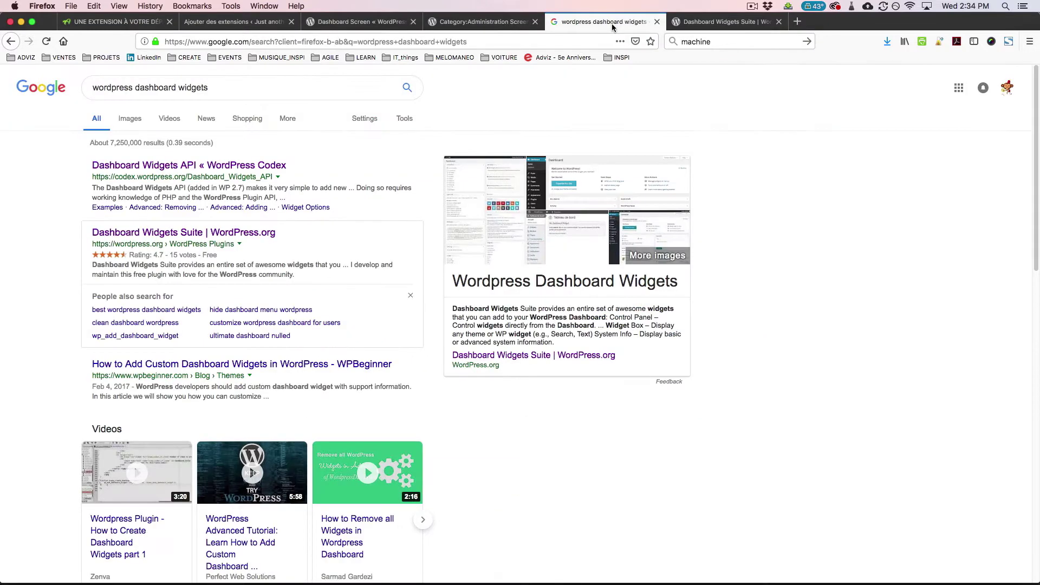
click(656, 22)
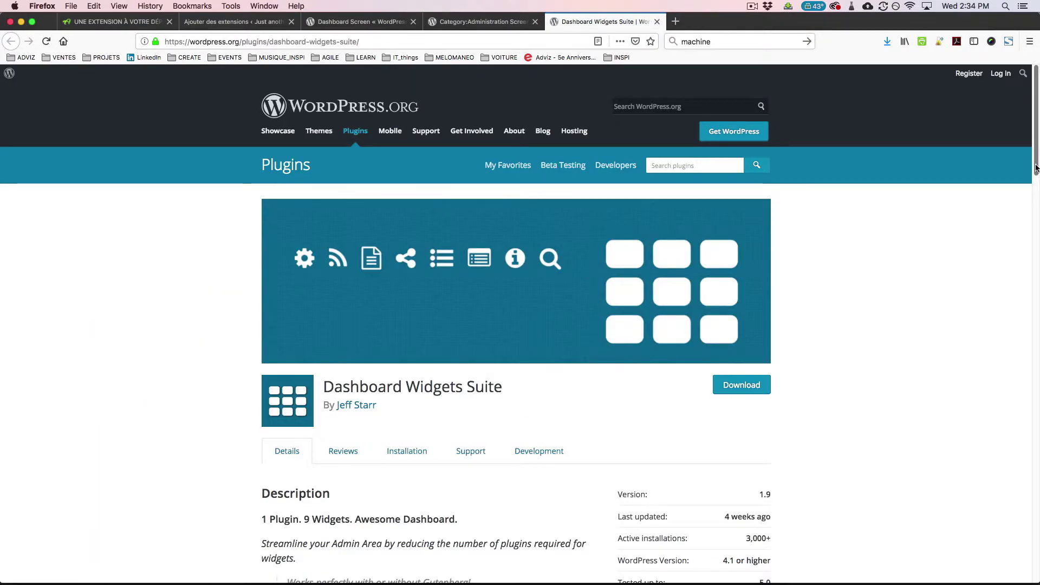
scroll(1036, 180, down, 2)
drag(1036, 180, 1036, 219)
scroll(929, 324, down, 4)
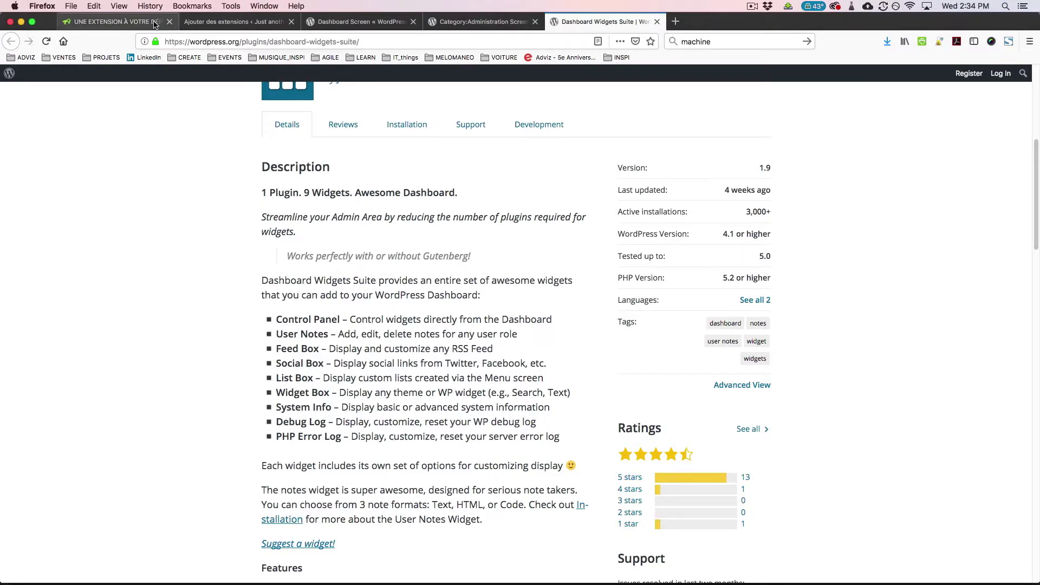
- Return to the site's admin dashboard and examine the Control Panel block of Widgets Suite
click(233, 22)
click(51, 99)
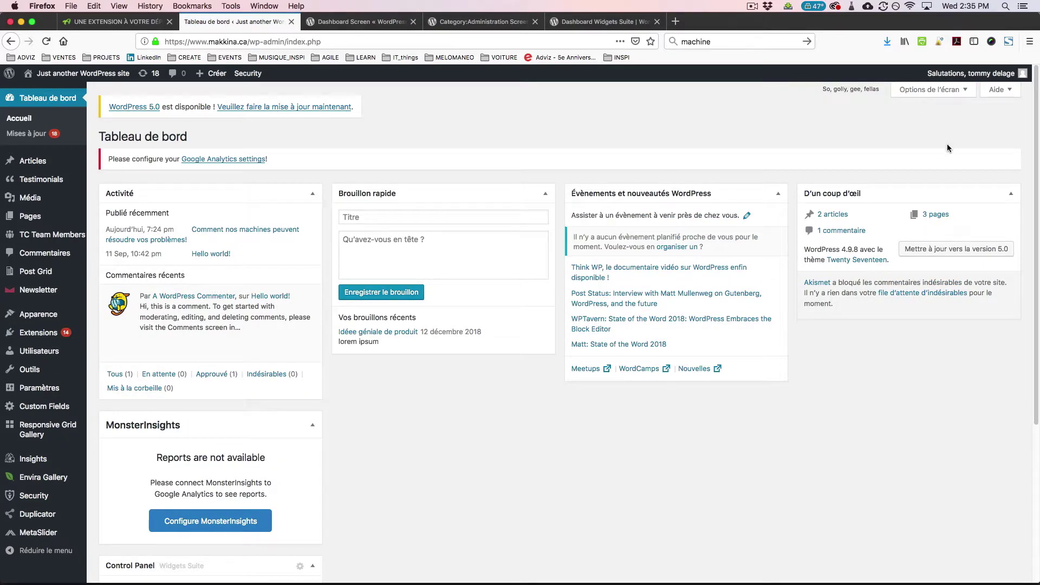
scroll(966, 450, down, 5)
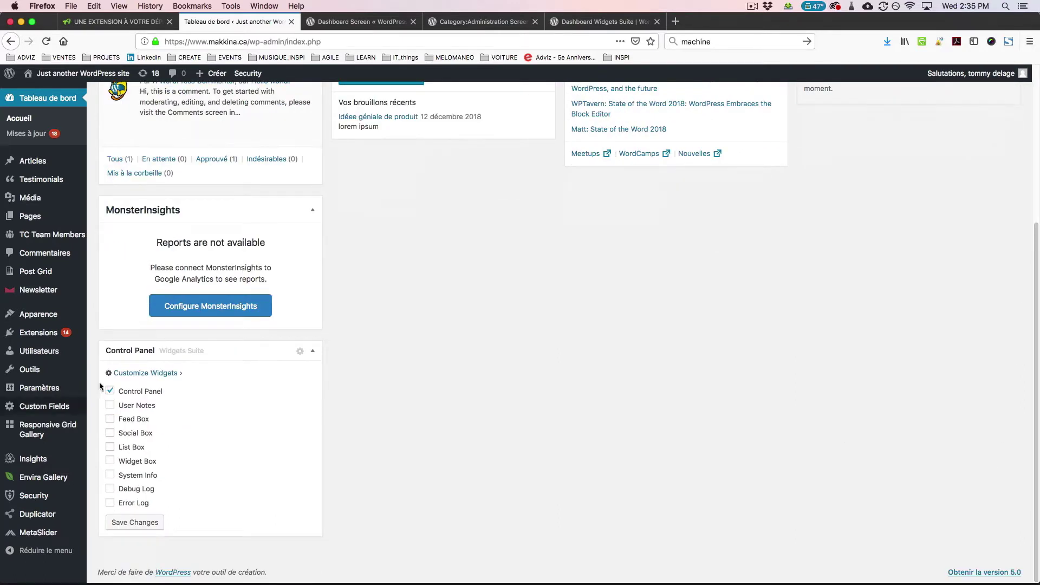
click(110, 419)
click(111, 433)
click(111, 447)
click(111, 460)
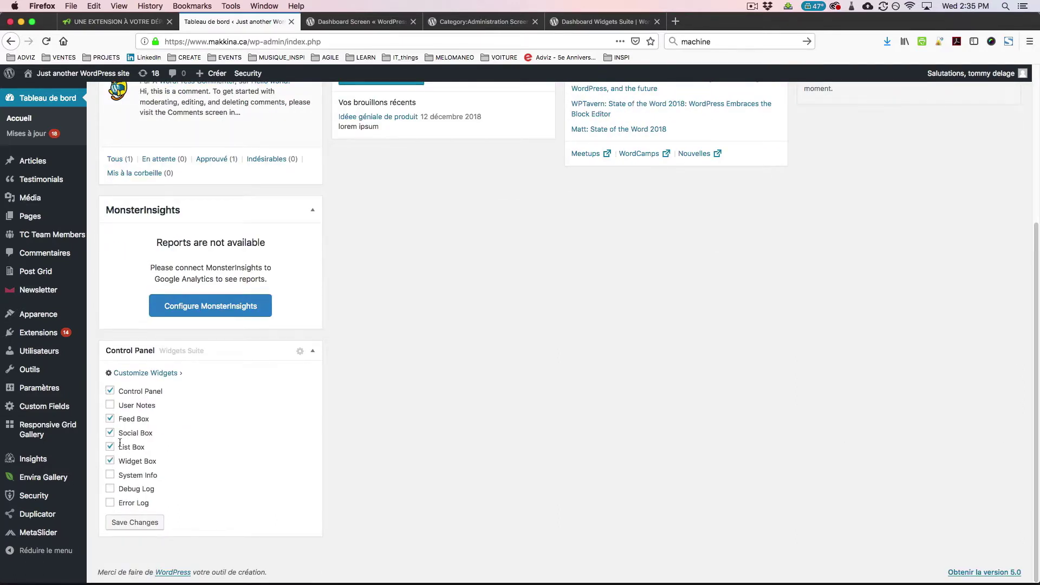
click(145, 373)
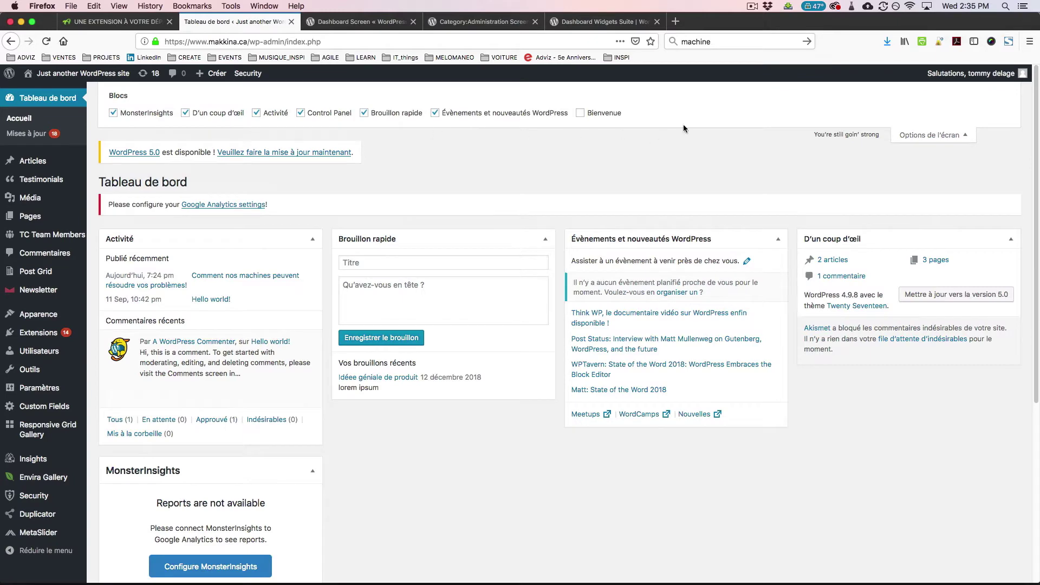
click(927, 132)
- Enable Feed Box, Social Box and List Box in the Widgets Suite Control Panel block and save the changes
scroll(945, 579, down, 5)
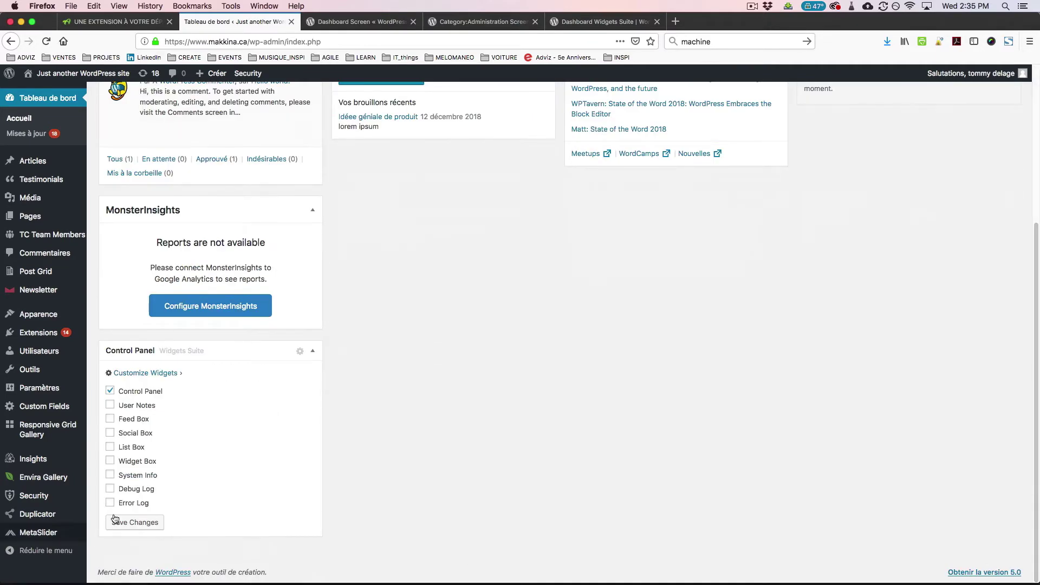
click(109, 419)
click(110, 433)
click(109, 446)
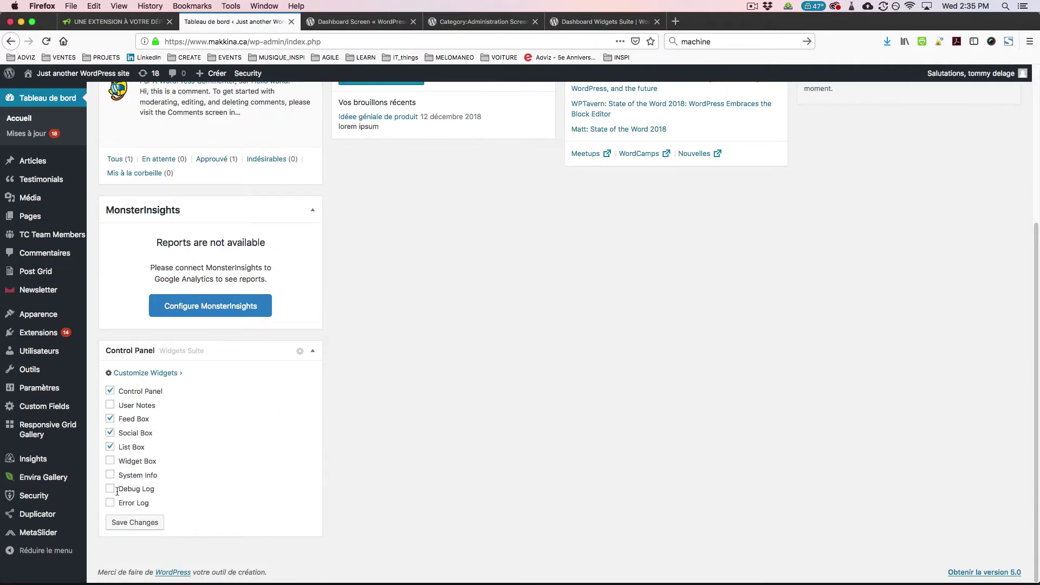
click(130, 522)
- Look over the Feed Box, Social Box and List Box blocks on the dashboard
scroll(1024, 501, down, 5)
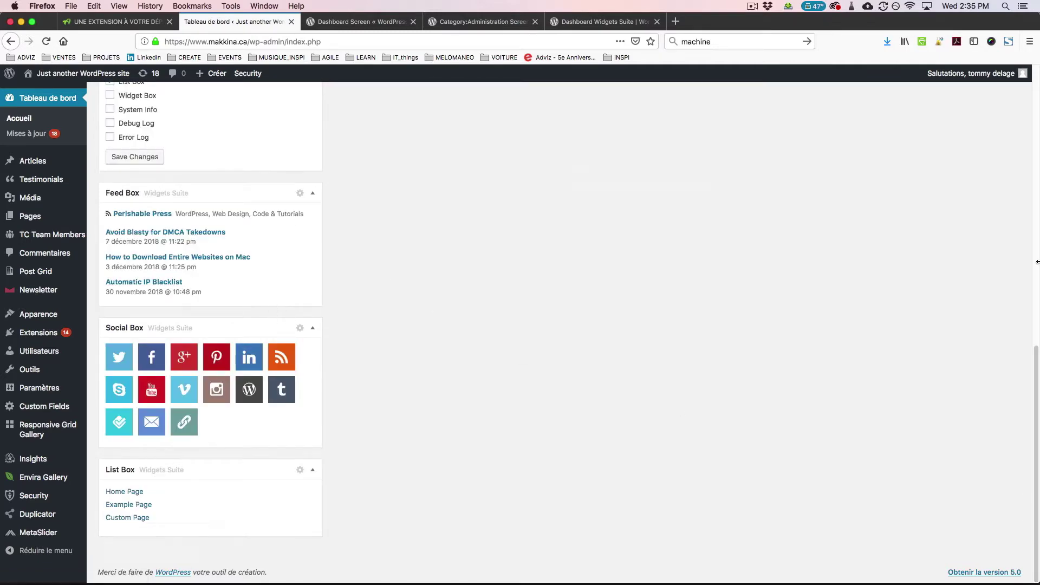
scroll(1034, 216, up, 15)
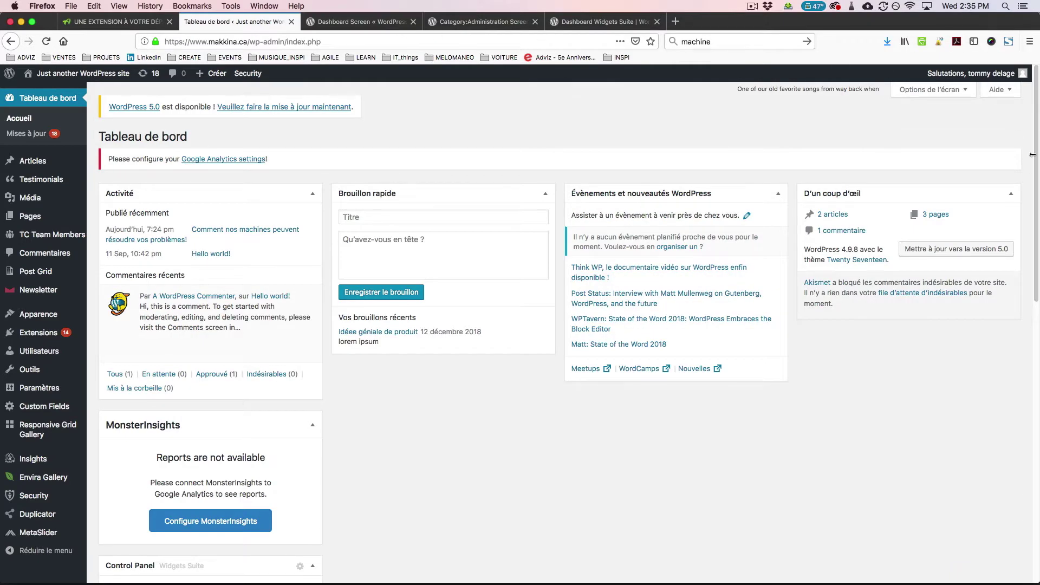
scroll(507, 359, down, 6)
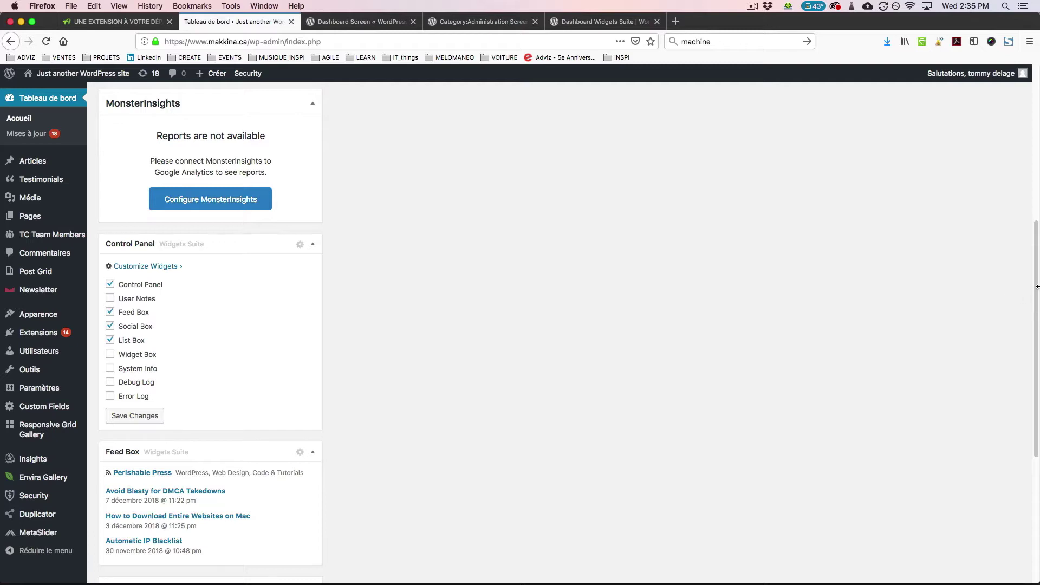
scroll(1036, 287, down, 3)
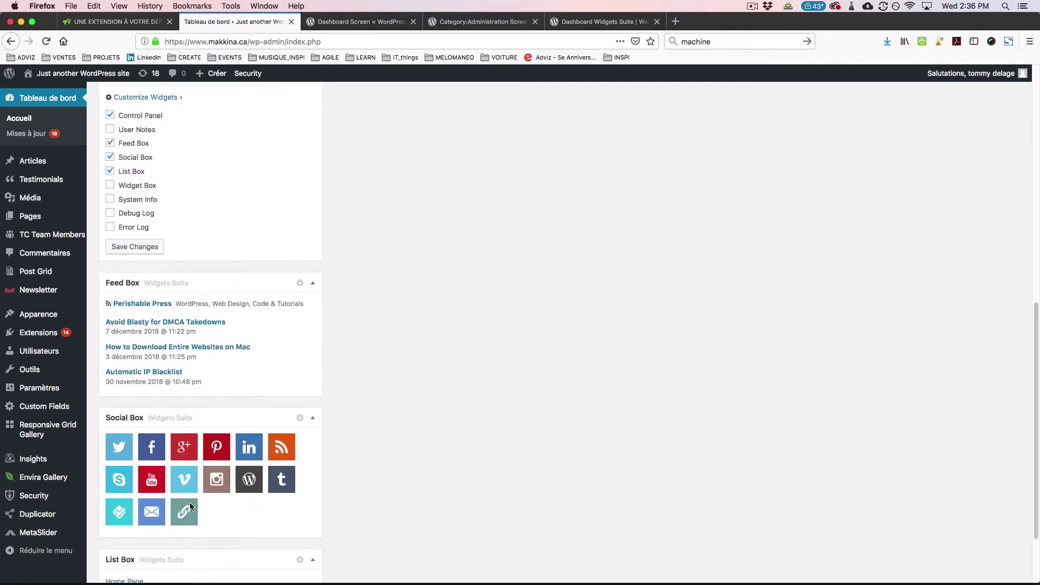
drag(1036, 307, 742, 2)
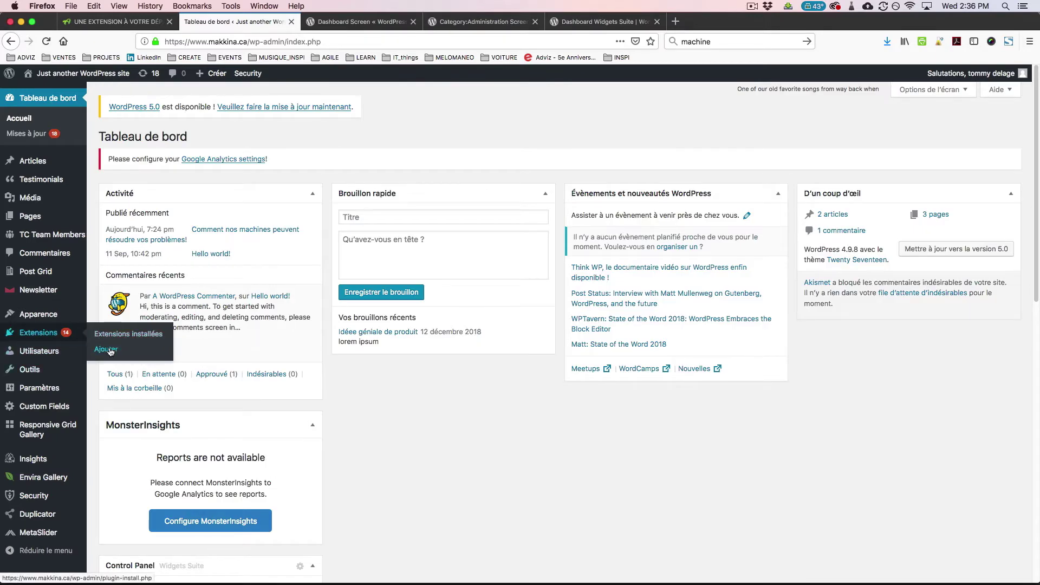
- Search the WordPress extension directory for "dashboard widget" and browse the results
click(108, 337)
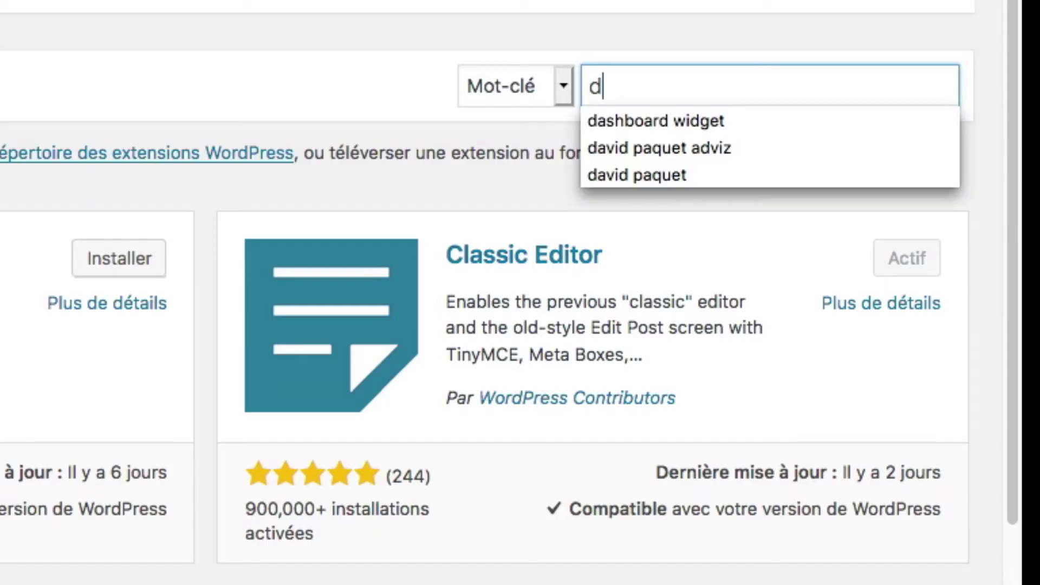
text(ashboard widget)
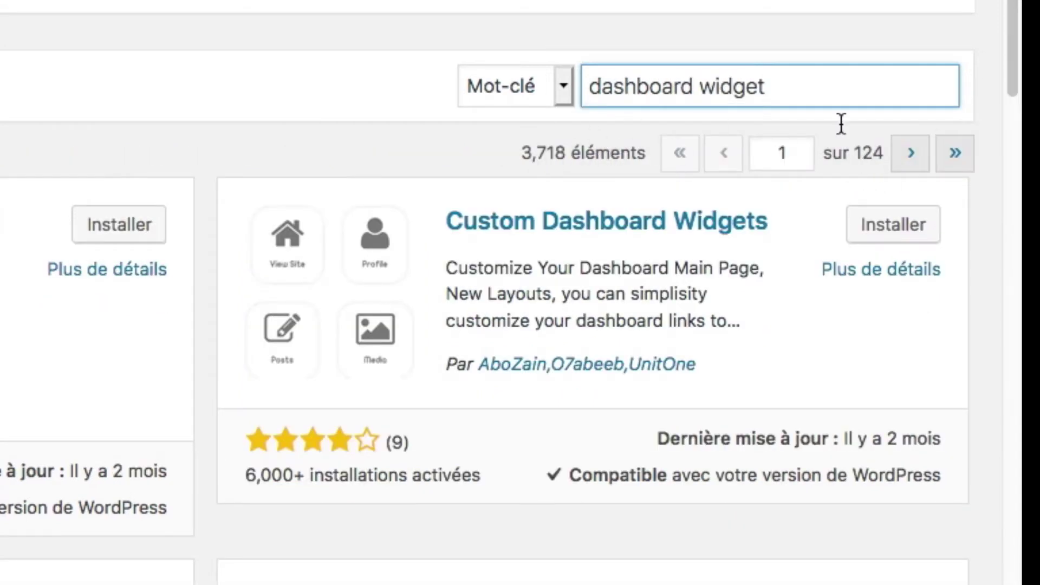
scroll(1038, 215, down, 15)
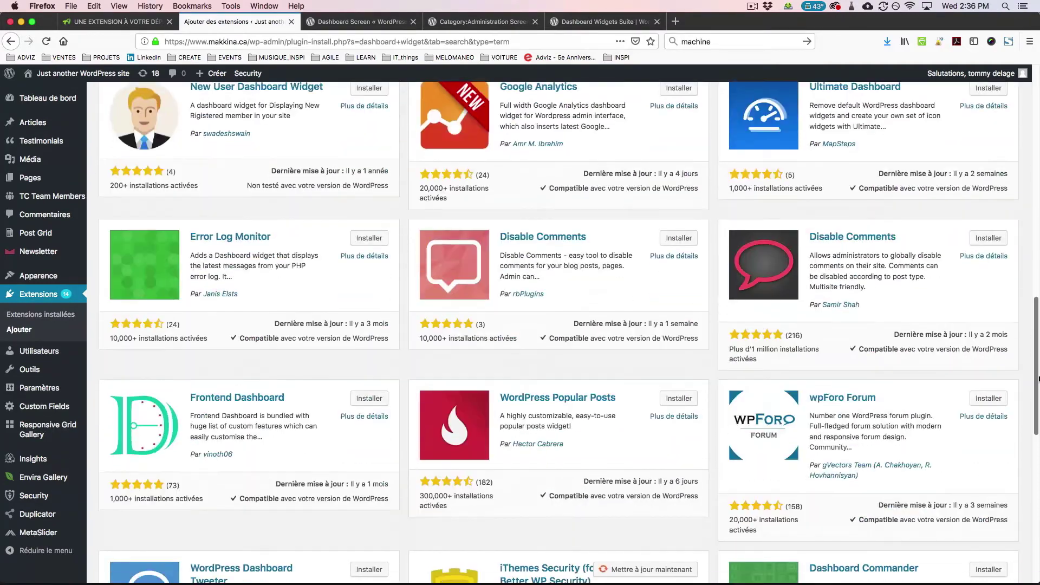
drag(1038, 377, 1037, 472)
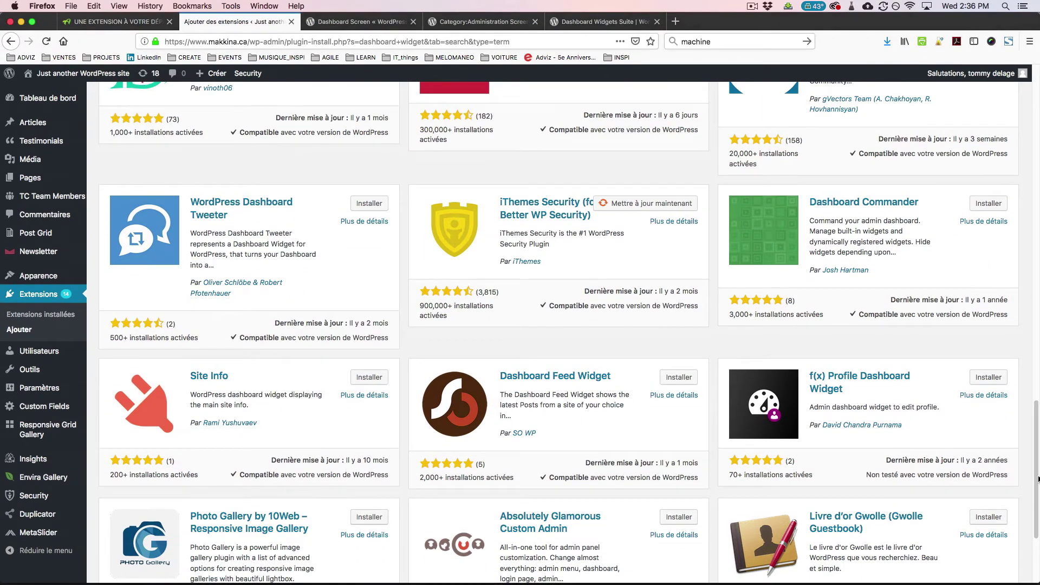
scroll(45, 211, up, 10)
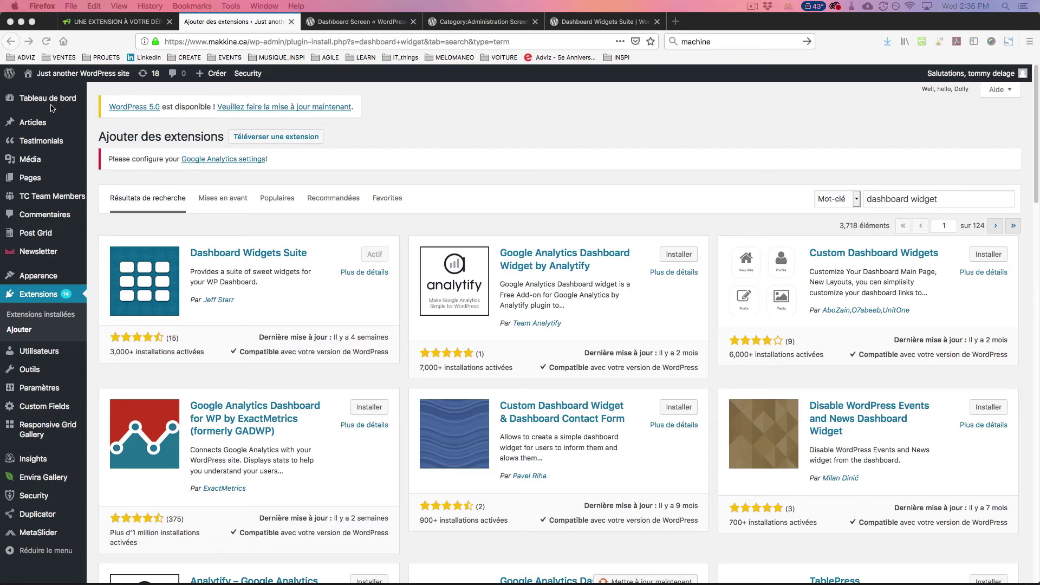
click(754, 7)
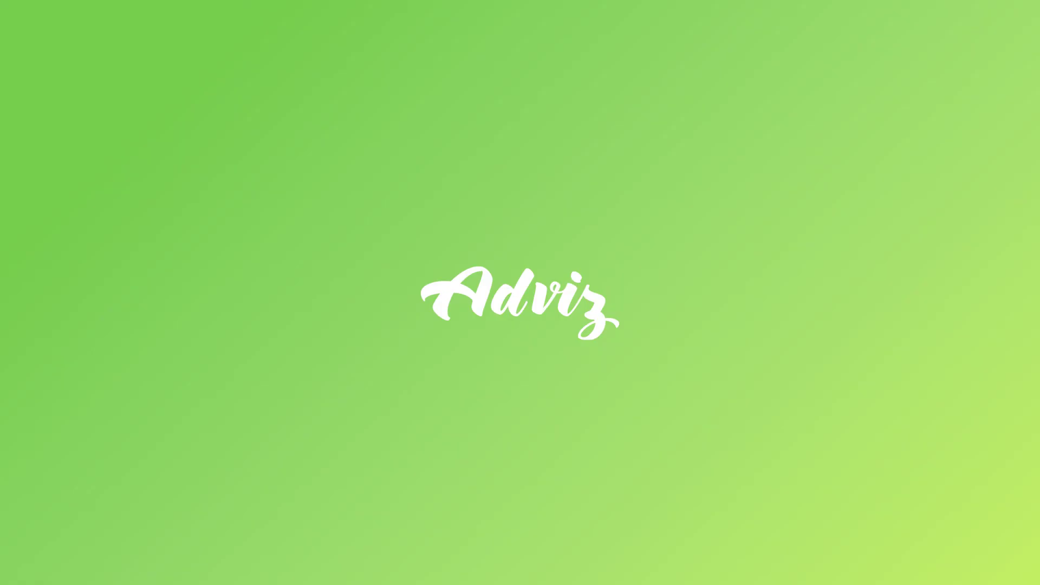